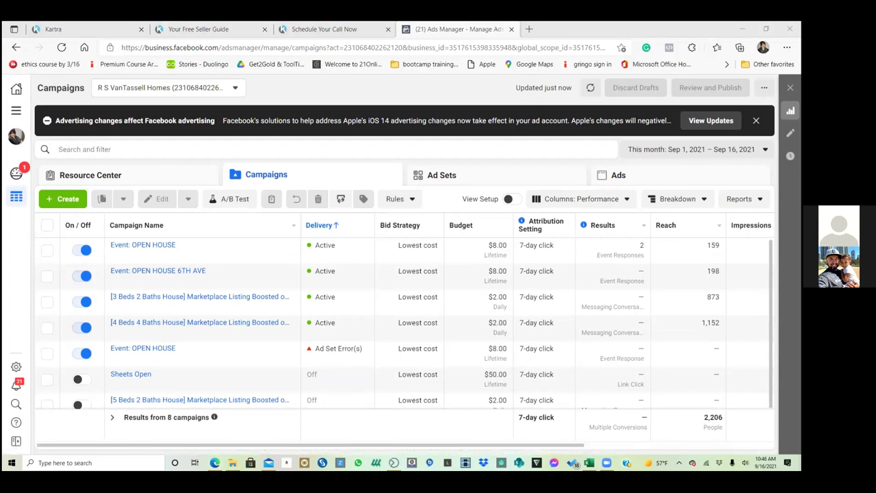
Dismiss the advertising changes notice and start a new campaign with the Conversions objective
left_click(756, 120)
left_click(79, 159)
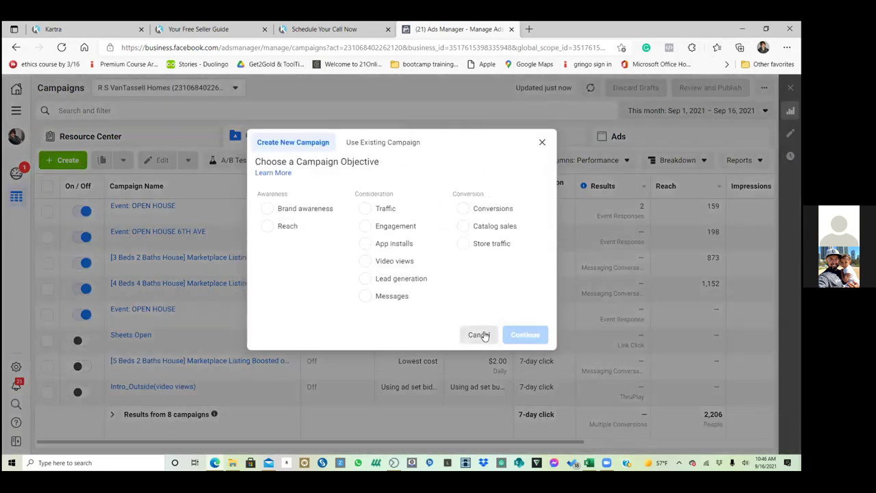
left_click(475, 208)
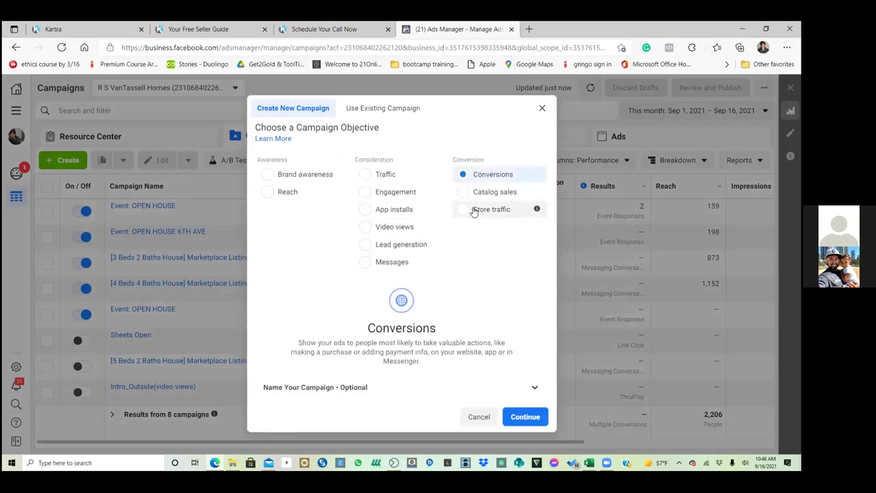
Name the new campaign "RSV Seller Guide in Car (conversions)"
left_click(536, 389)
scroll(453, 336, "down", 3)
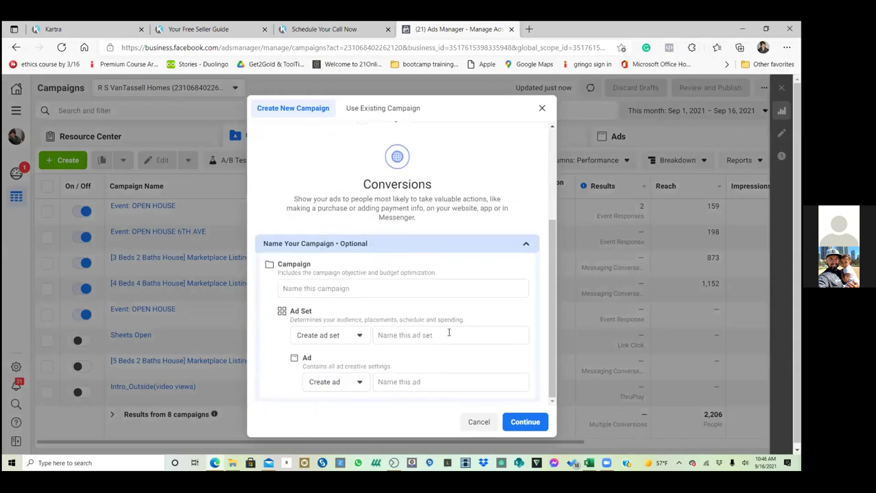
left_click(305, 289)
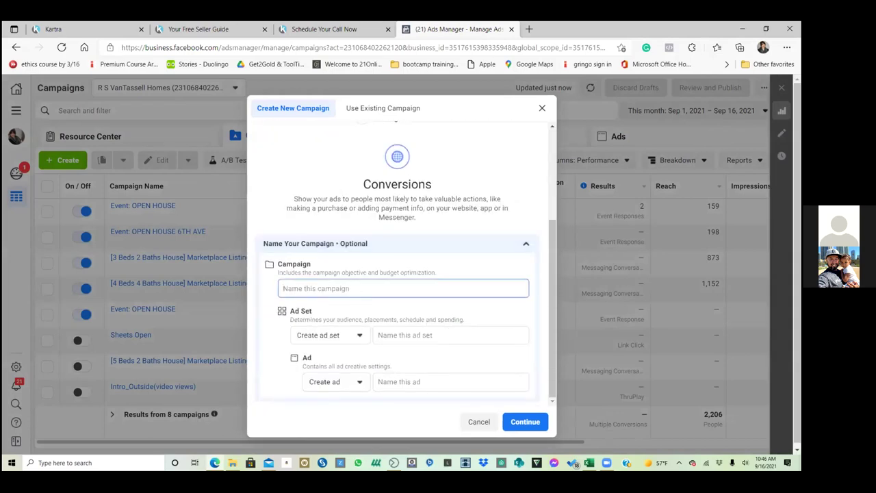
type("RSV")
type("Car Seller Guide")
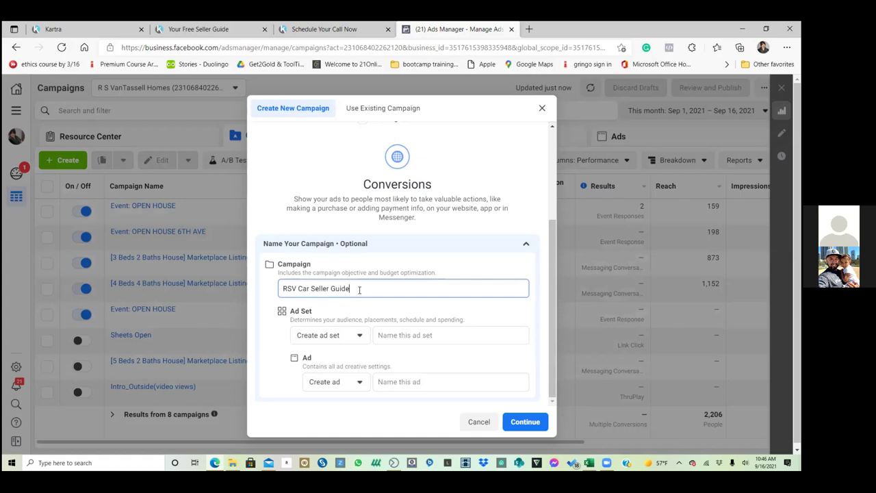
key("BackSpace")
key("BackSpace")
key("BackSpace")
key("BackSpace")
key("BackSpace")
key("BackSpace")
key("BackSpace")
key("BackSpace")
key("BackSpace")
key("BackSpace")
key("BackSpace")
key("BackSpace")
key("BackSpace")
key("BackSpace")
key("BackSpace")
key("BackSpace")
key("BackSpace")
type("Seller Guide in Car")
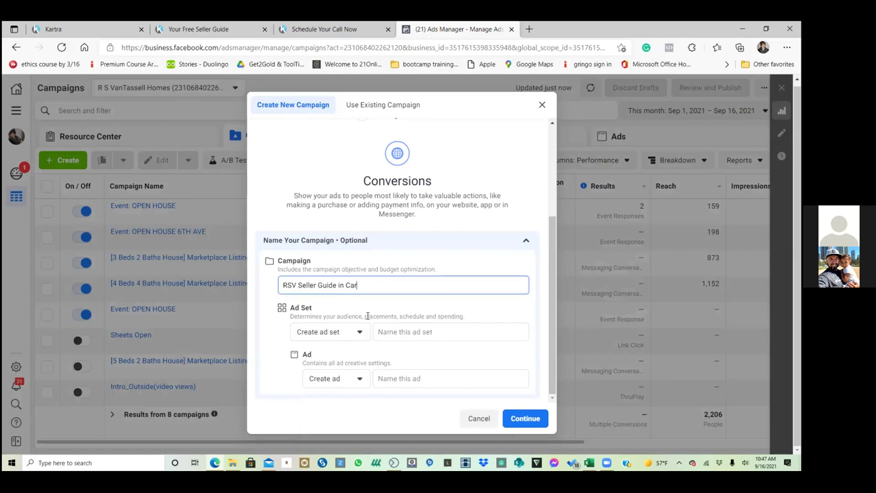
type("(conversions)")
Keep the option to create an ad set and name it "Tacoma, Wa/$5"
left_click(362, 334)
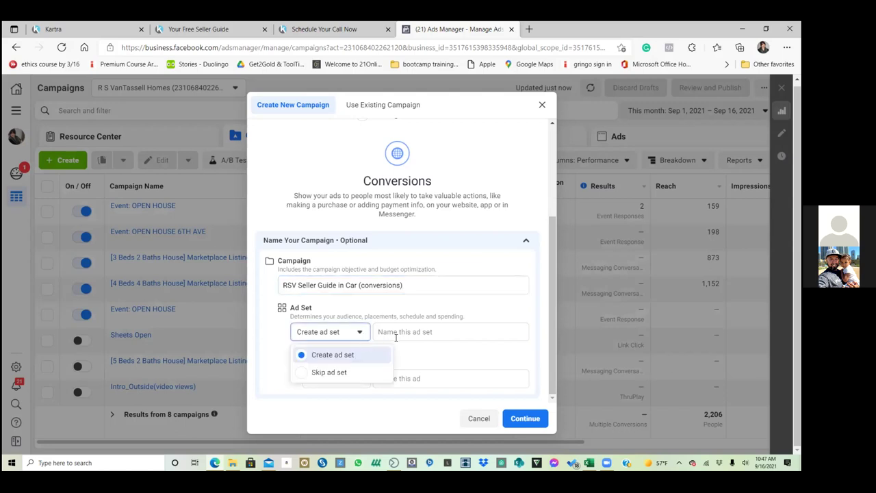
left_click(398, 333)
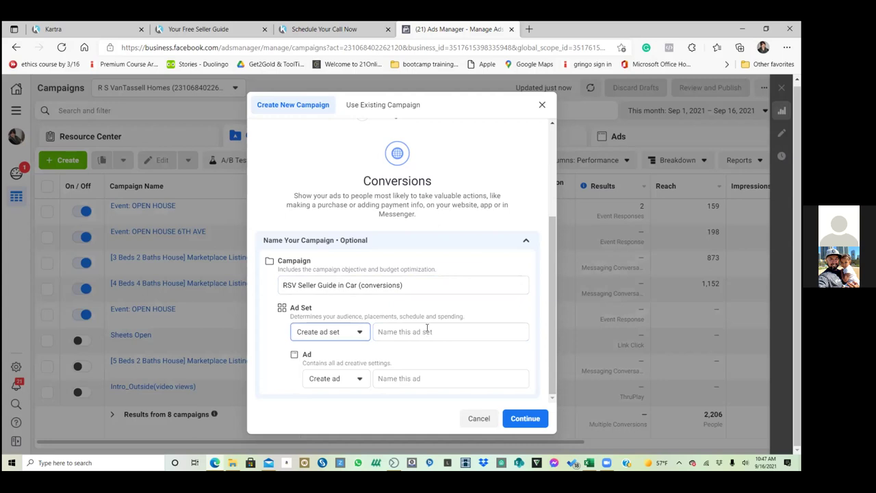
left_click(429, 331)
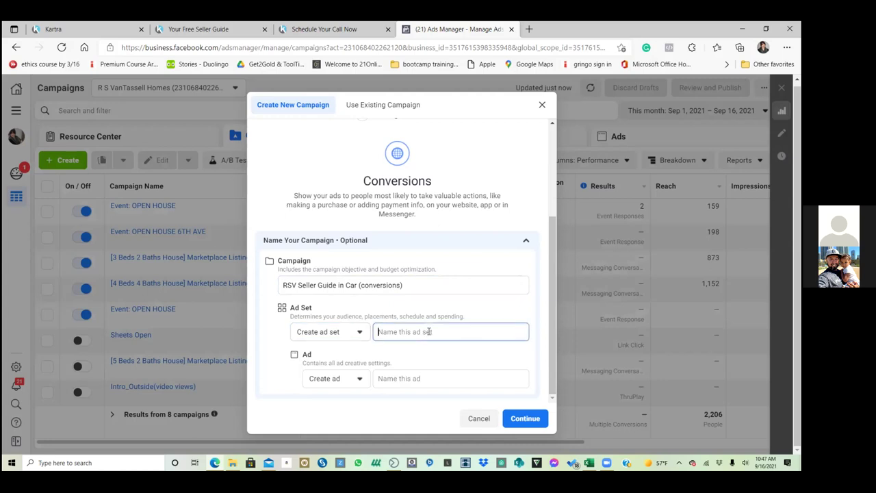
type("Tacoma, Wa/")
type("$5")
Name the ad "Seller guide in Car" and create the campaign draft
left_click(409, 381)
type("Sel")
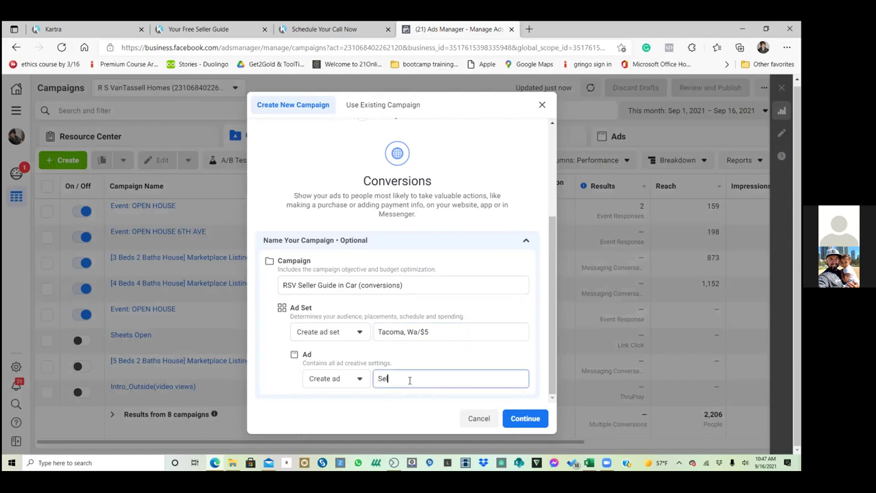
type("ler guide in Car")
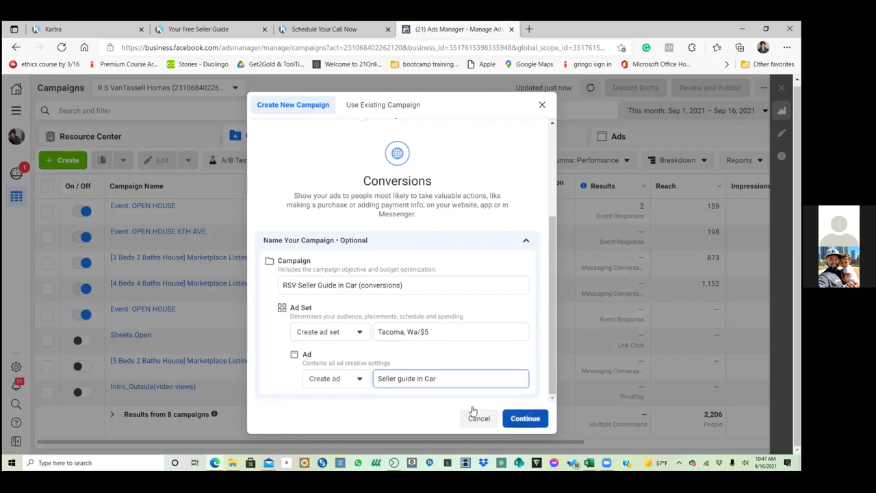
left_click(530, 421)
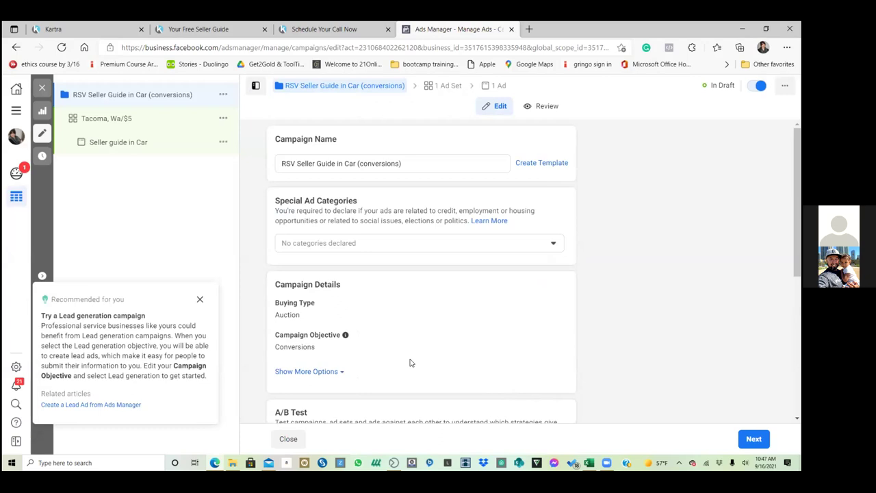
Dismiss the lead generation recommendation, declare Housing as the campaign's special ad category, and proceed to the ad set settings
left_click(200, 301)
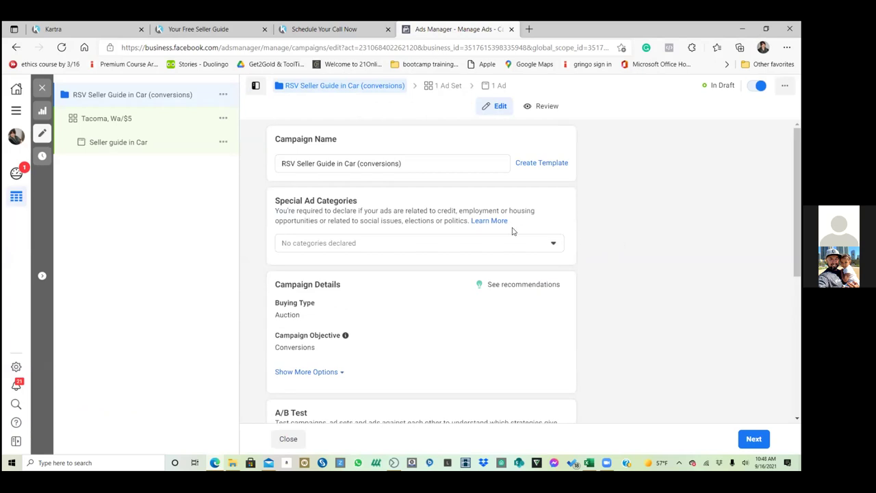
left_click(473, 243)
left_click(324, 348)
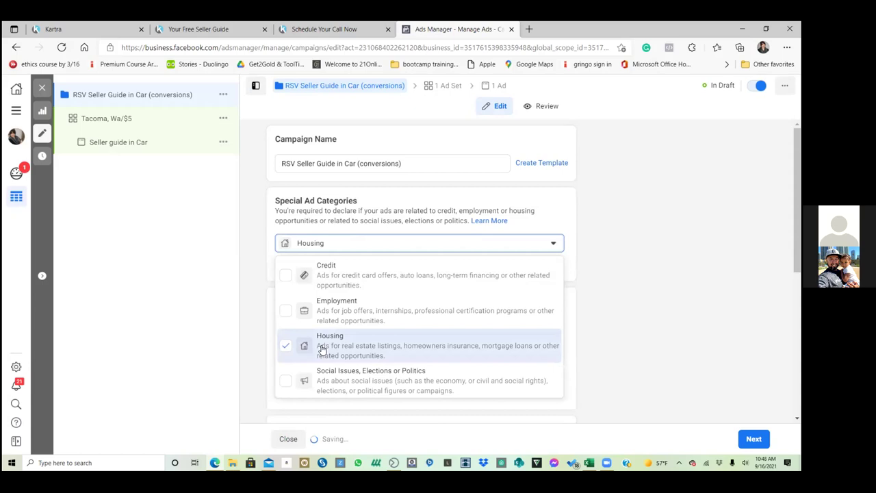
left_click(605, 278)
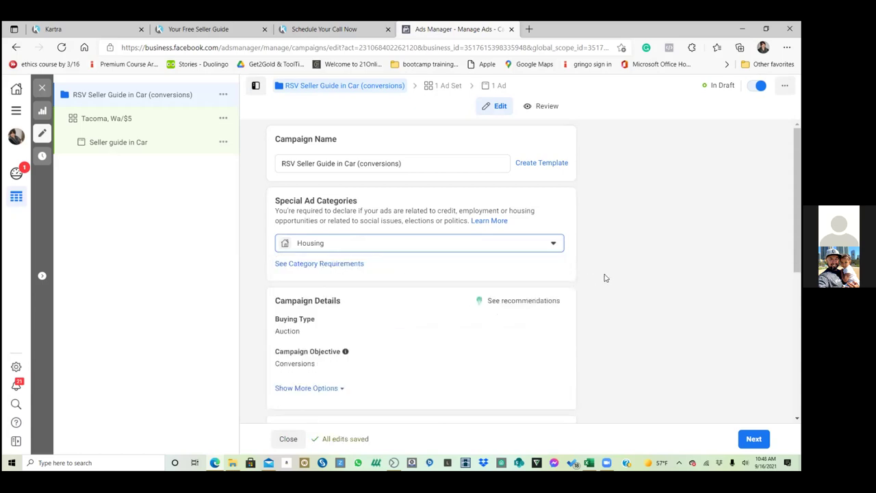
scroll(482, 367, "down", 3)
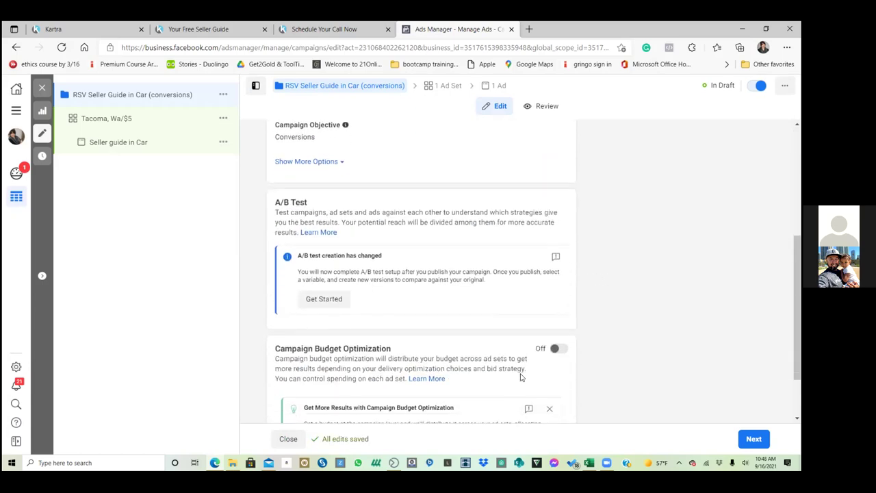
left_click(753, 439)
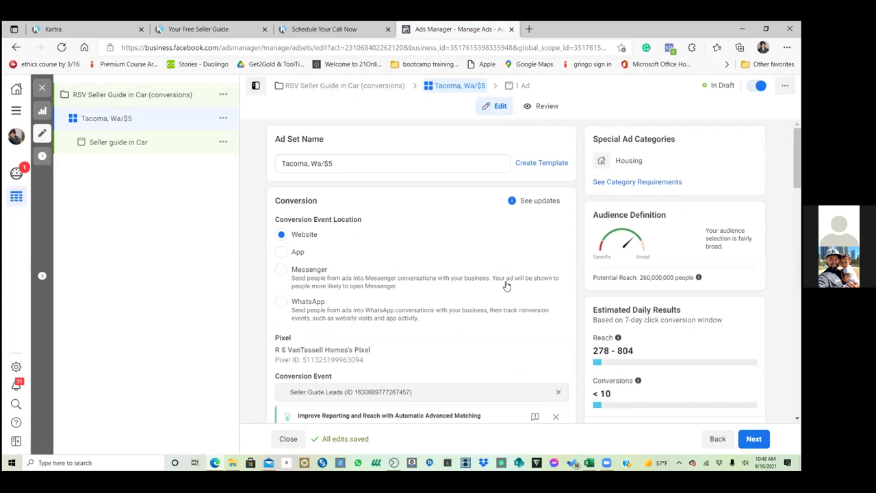
Clear the ad set's conversion event, browse the available events, and choose the active event Seller Guide Leads
scroll(507, 285, "down", 2)
scroll(496, 291, "up", 2)
scroll(448, 355, "down", 1)
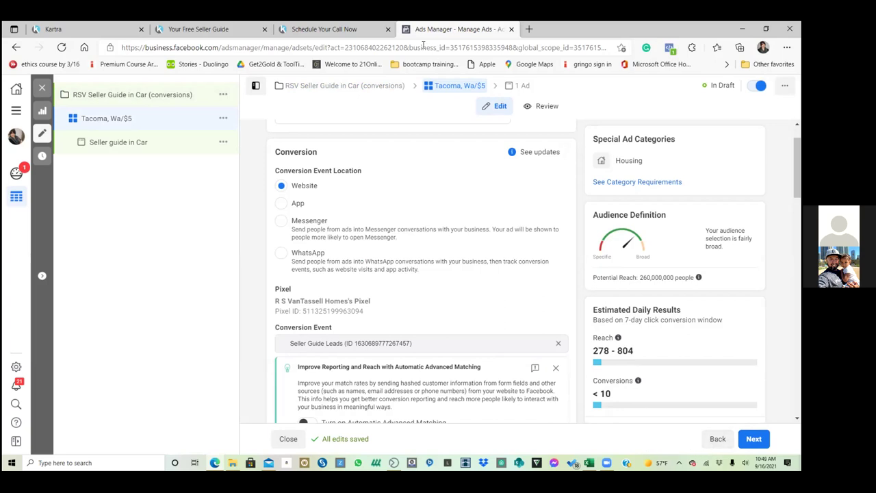
scroll(424, 195, "up", 1)
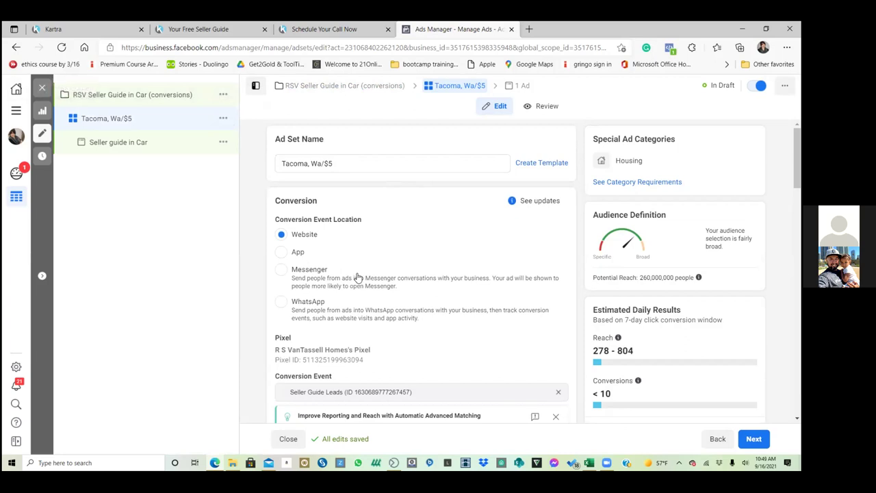
left_click(557, 395)
scroll(461, 312, "down", 1)
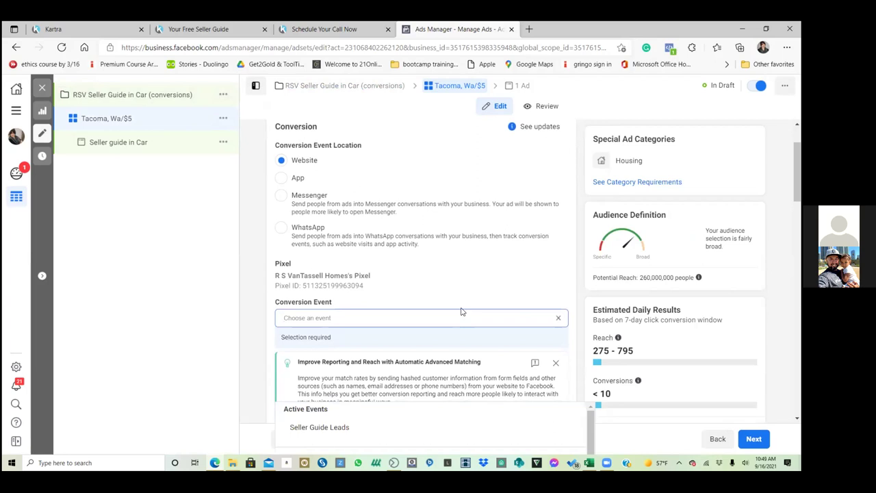
scroll(461, 312, "down", 1)
scroll(452, 312, "down", 1)
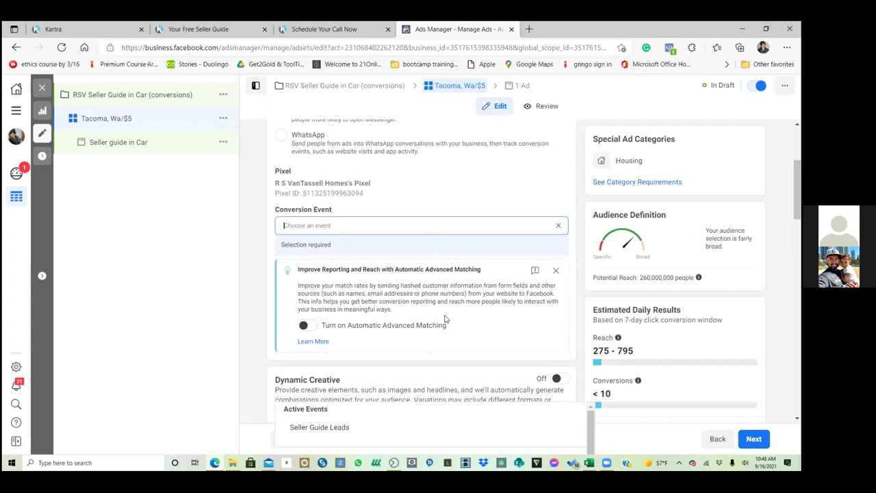
scroll(445, 327, "down", 1)
scroll(405, 253, "down", 1)
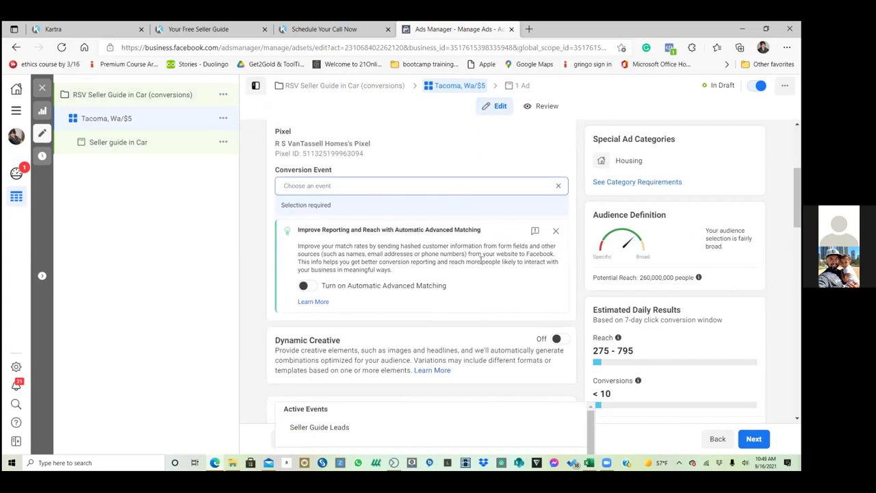
scroll(441, 415, "down", 2)
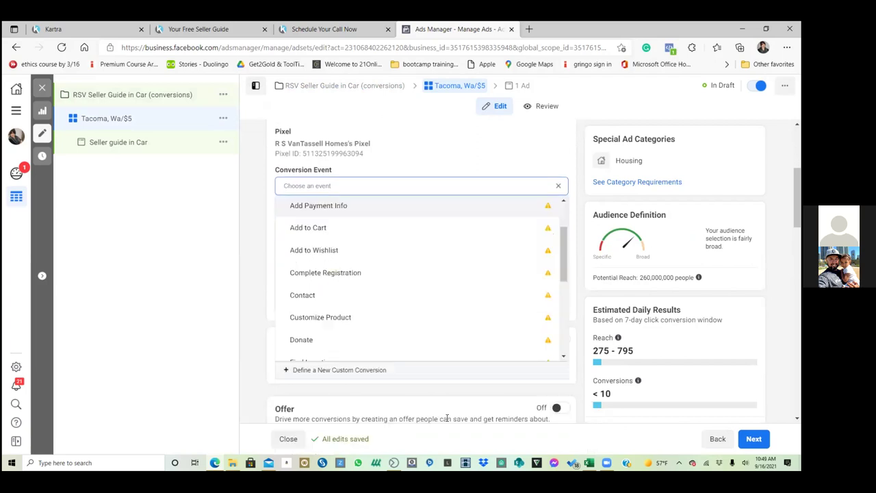
left_click(376, 163)
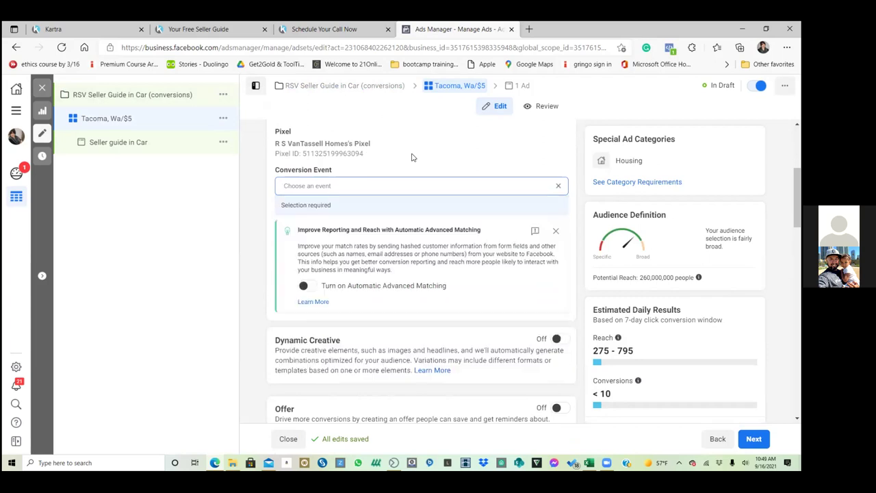
left_click(424, 185)
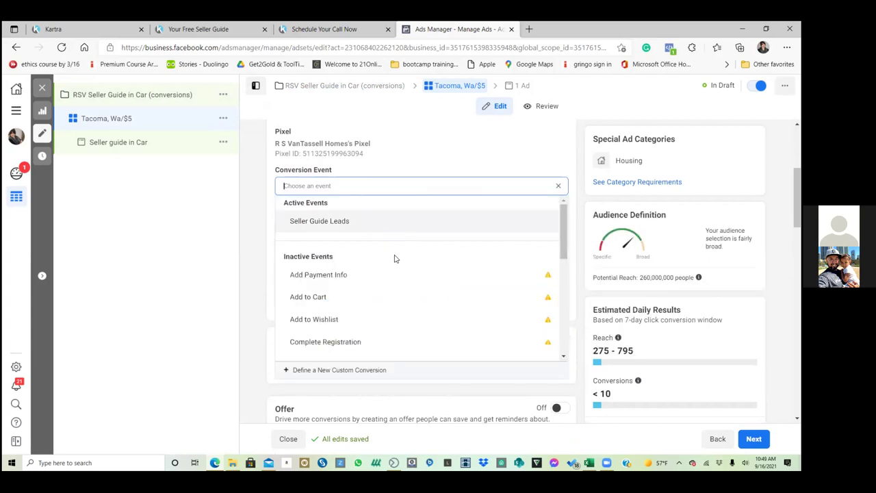
left_click(376, 221)
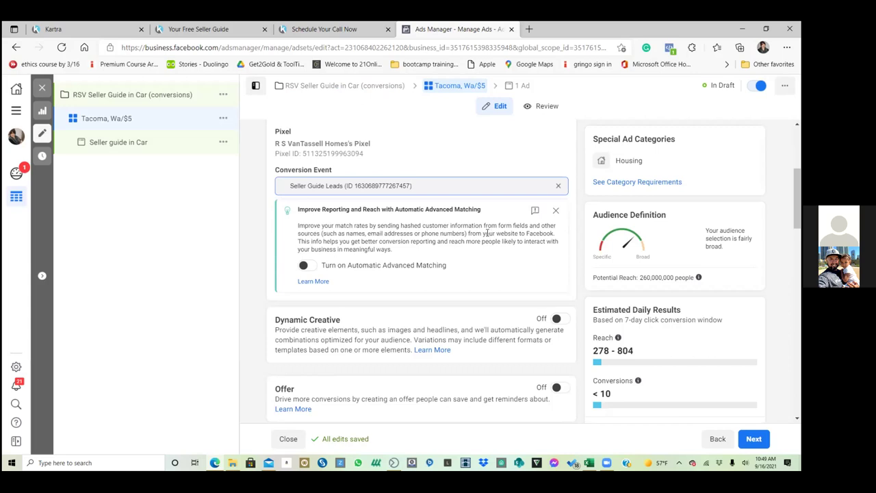
Set the ad set's daily budget to $5.00
scroll(455, 254, "down", 2)
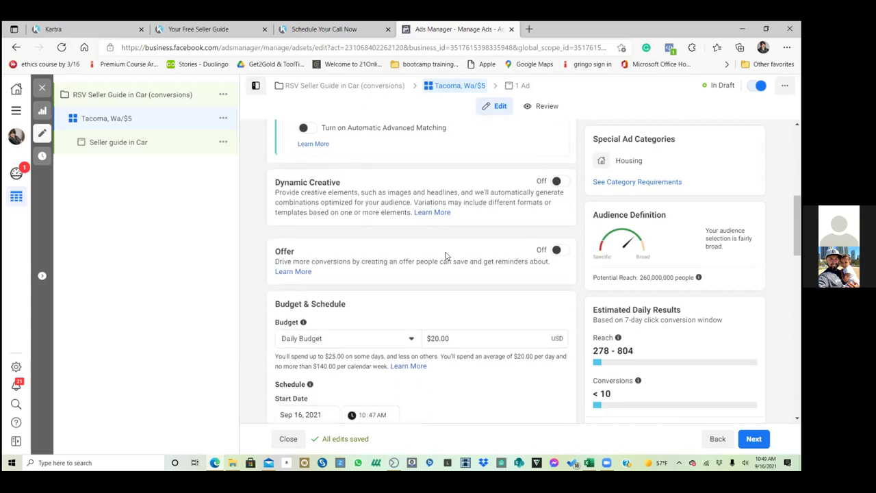
scroll(446, 254, "down", 1)
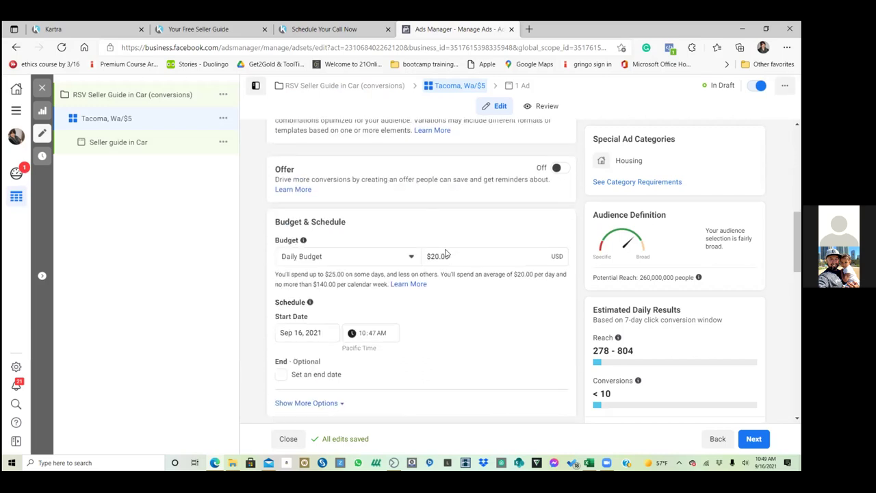
scroll(445, 255, "down", 1)
left_click(438, 216)
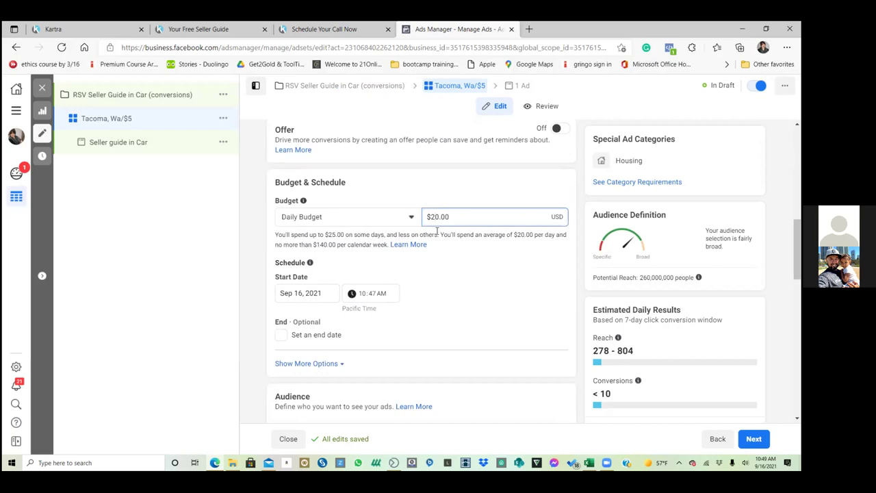
key("BackSpace")
key("BackSpace")
type("05")
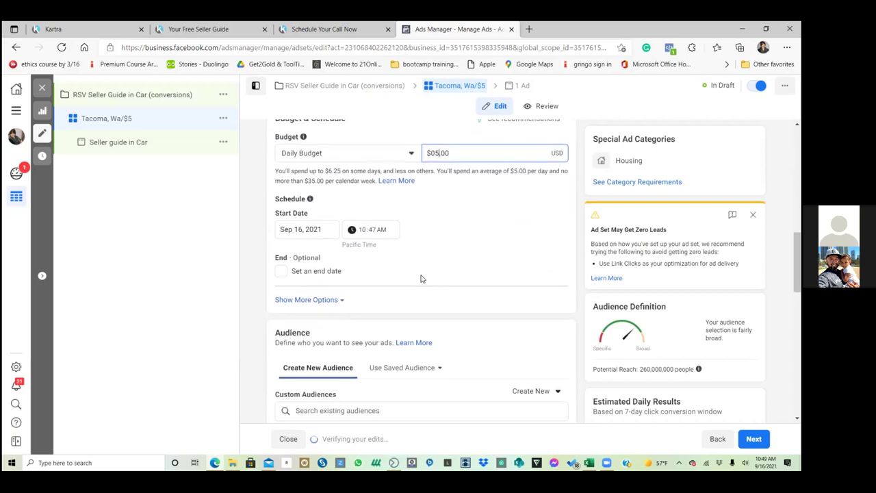
key("BackSpace")
key("BackSpace")
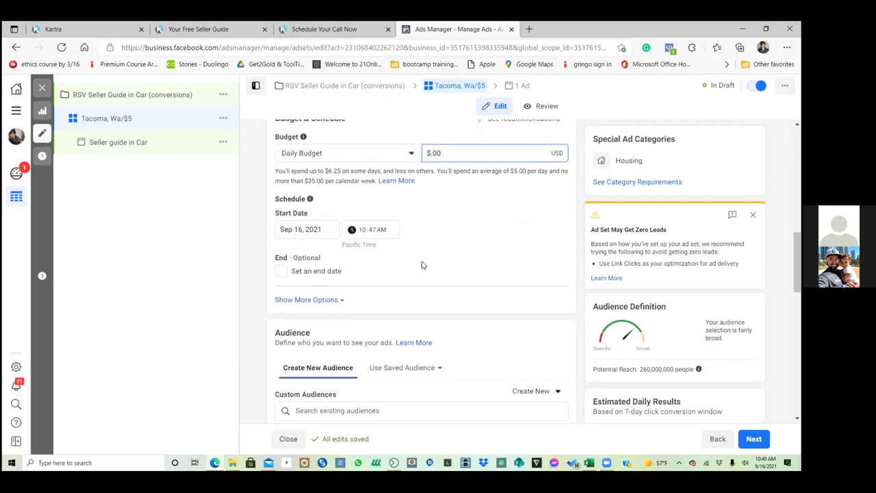
type("5")
left_click(448, 267)
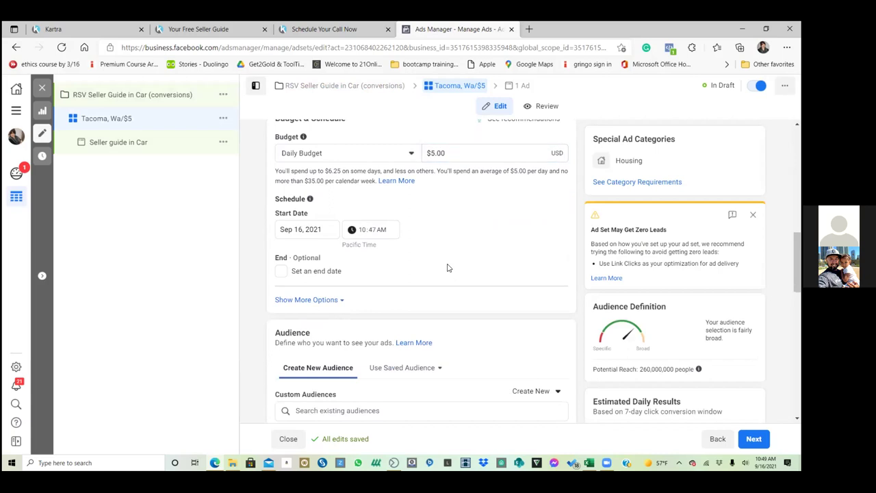
Set the ad set's schedule to start on Sep 17, 2021 at 6:00 AM
left_click(361, 232)
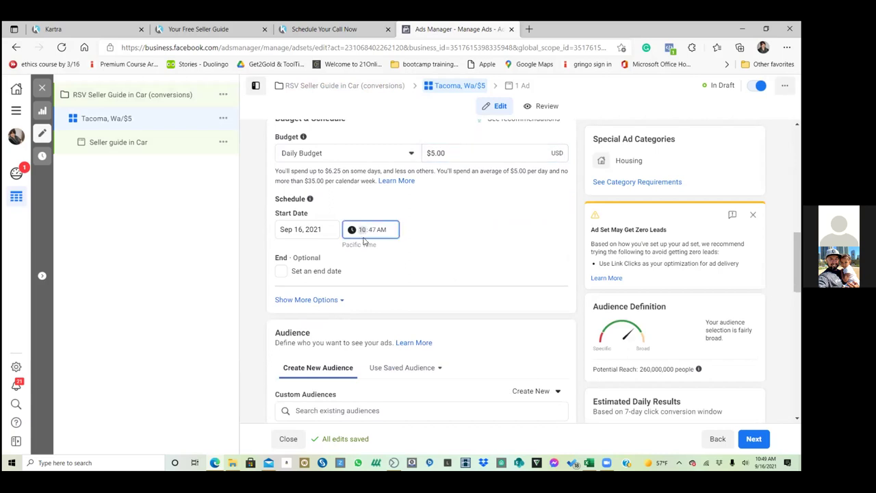
type("600")
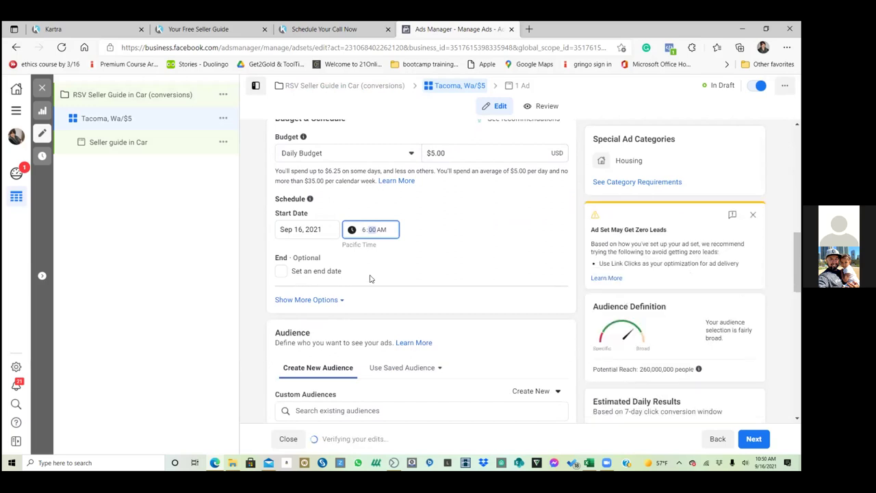
left_click(282, 272)
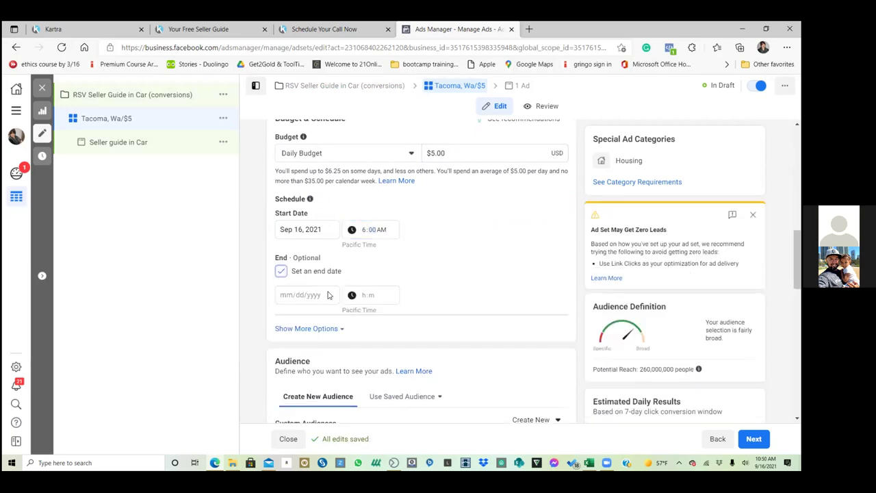
left_click(301, 230)
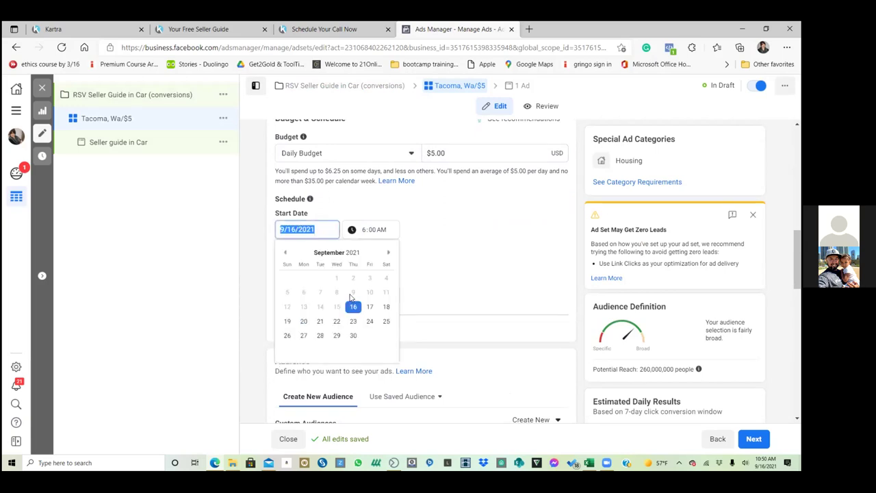
left_click(370, 307)
left_click(298, 273)
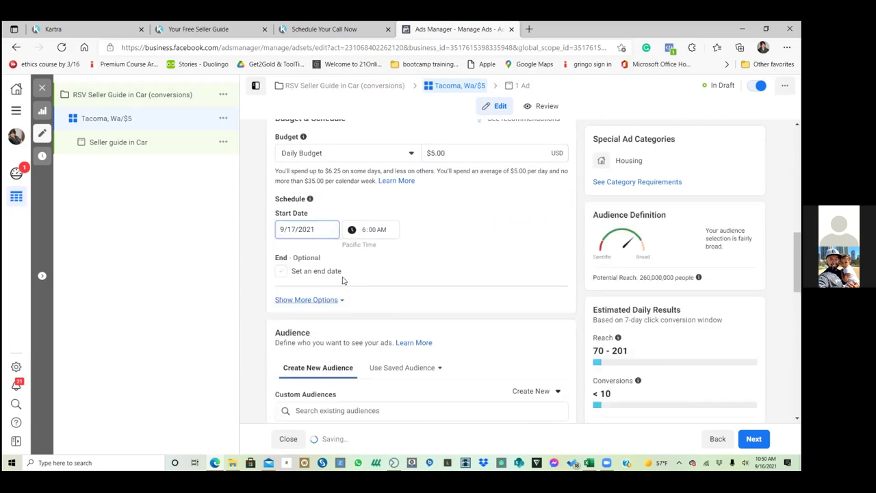
Enable an end date for the ad set and set it to Sep 25, 2021 at 6:00 AM
left_click(297, 277)
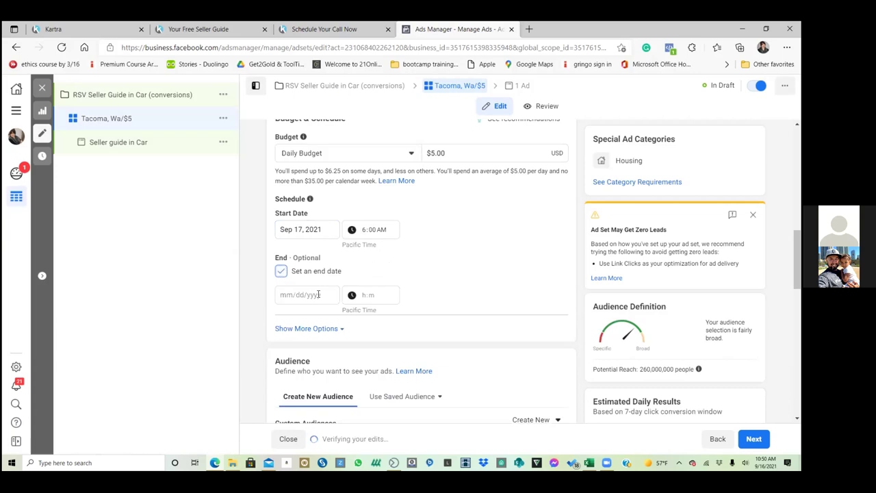
left_click(318, 294)
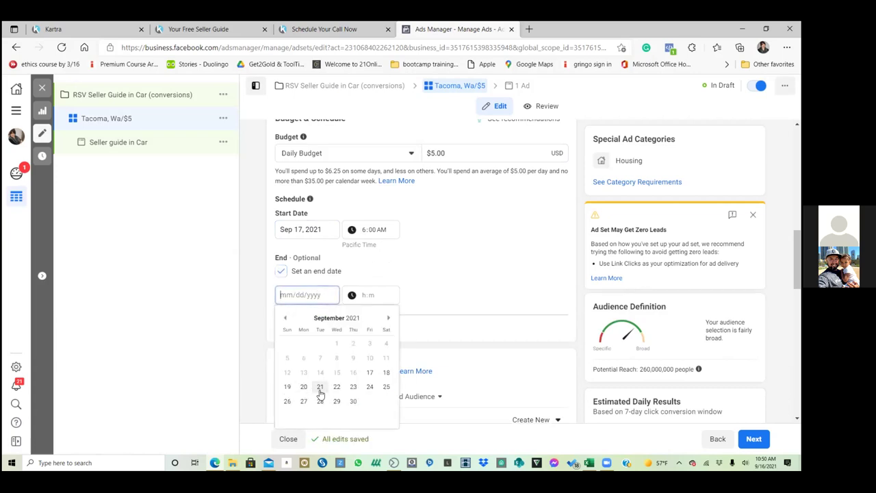
left_click(369, 387)
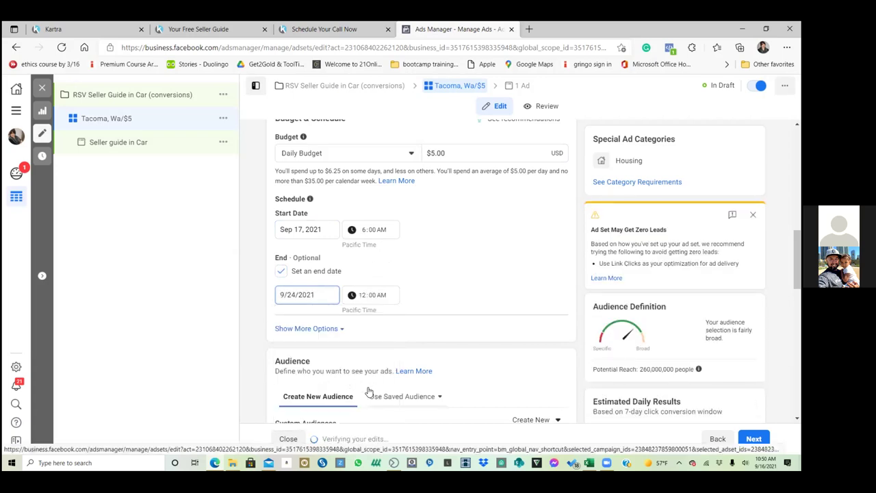
left_click(325, 293)
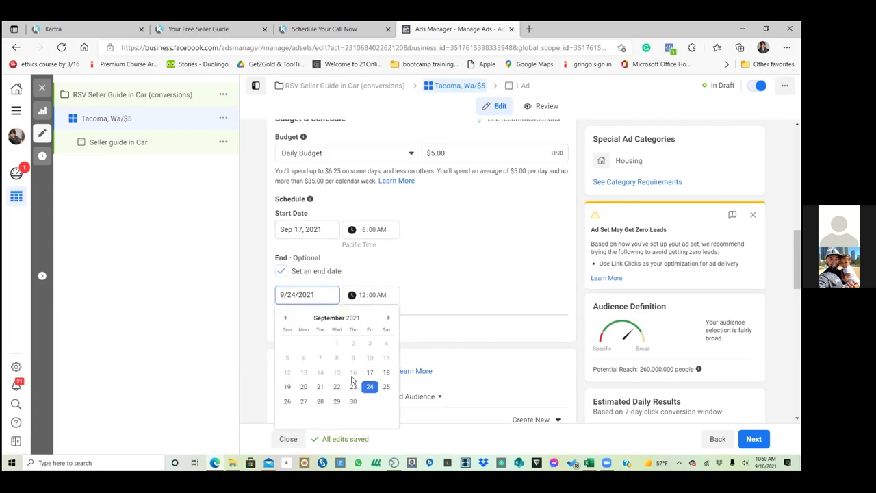
left_click(386, 387)
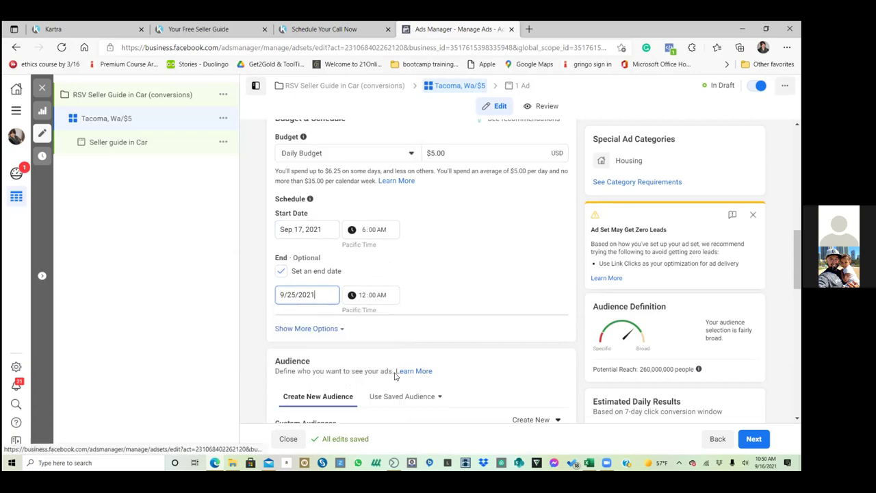
left_click(363, 295)
left_click(406, 276)
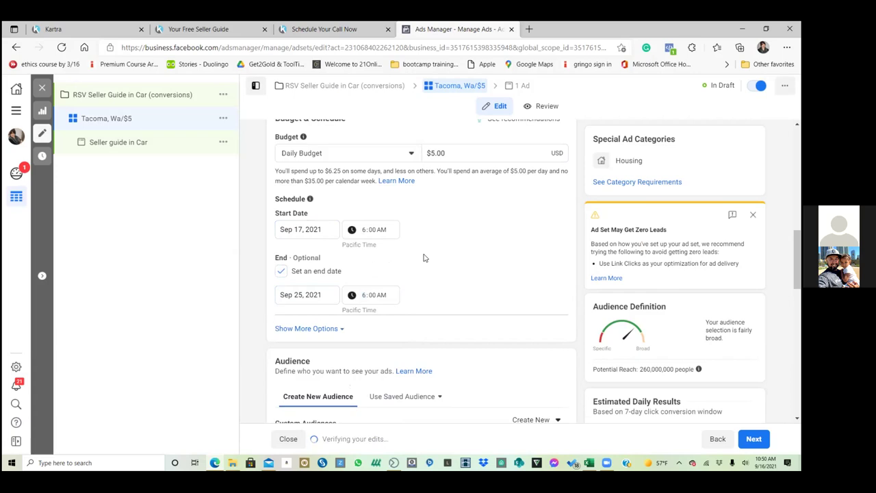
Change the ad set's daily budget to $10.00
scroll(434, 287, "up", 1)
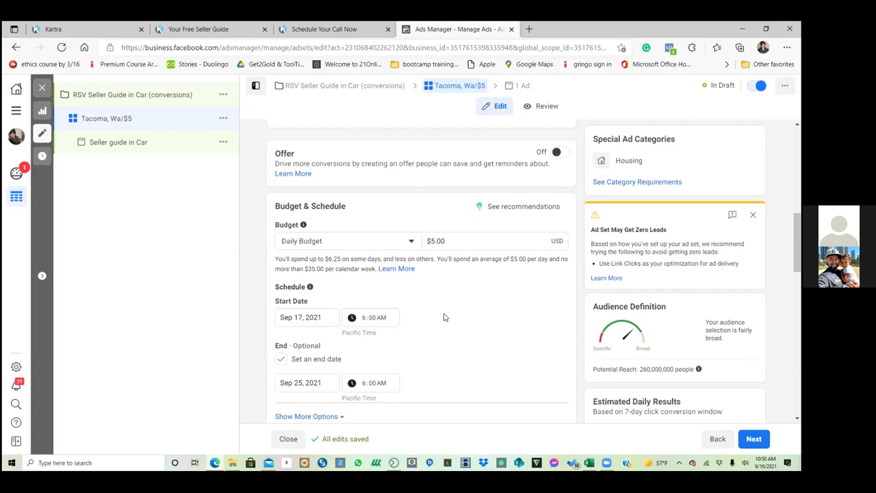
double_click(431, 240)
type("10.")
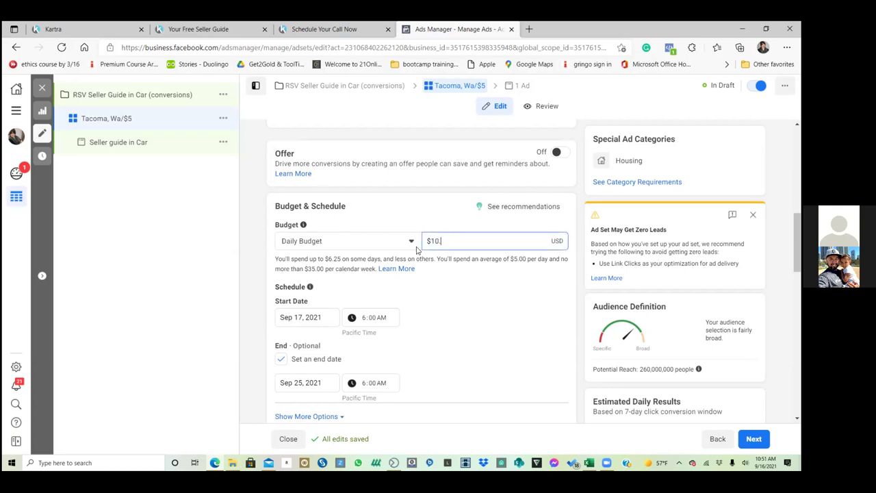
left_click(457, 300)
scroll(431, 335, "down", 2)
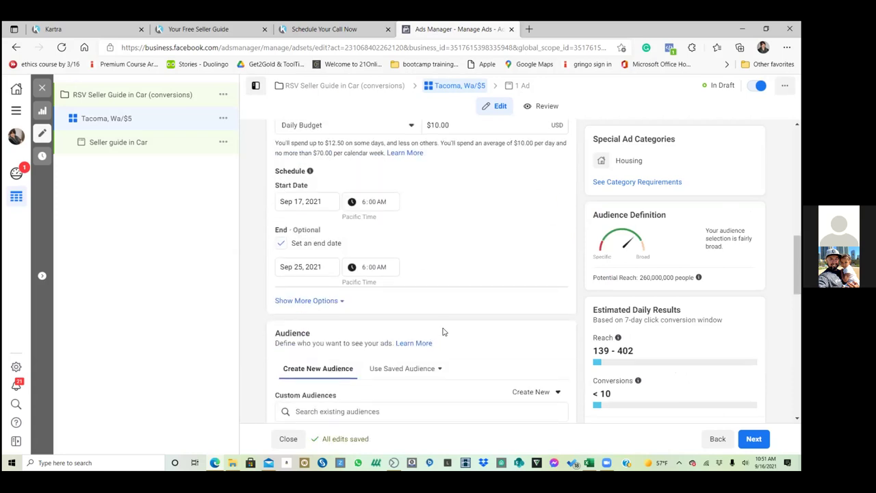
Review the ad set's estimated daily results, audience, placements and delivery settings, briefly moving on to the ad and returning to the ad set
scroll(442, 332, "down", 1)
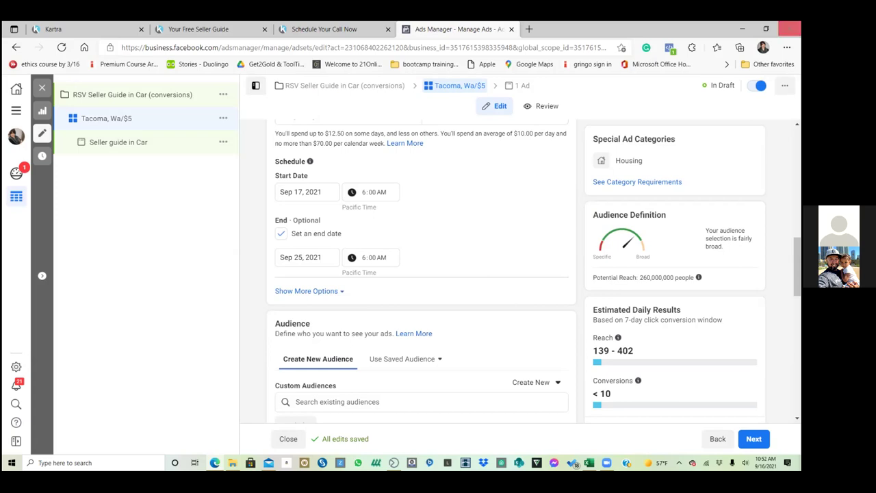
left_click_drag(612, 395, 662, 331)
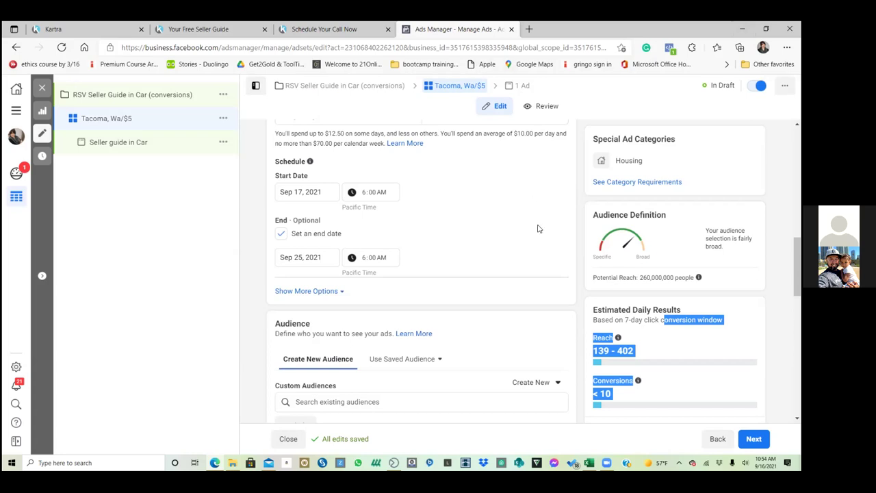
scroll(537, 228, "down", 1)
scroll(538, 228, "down", 5)
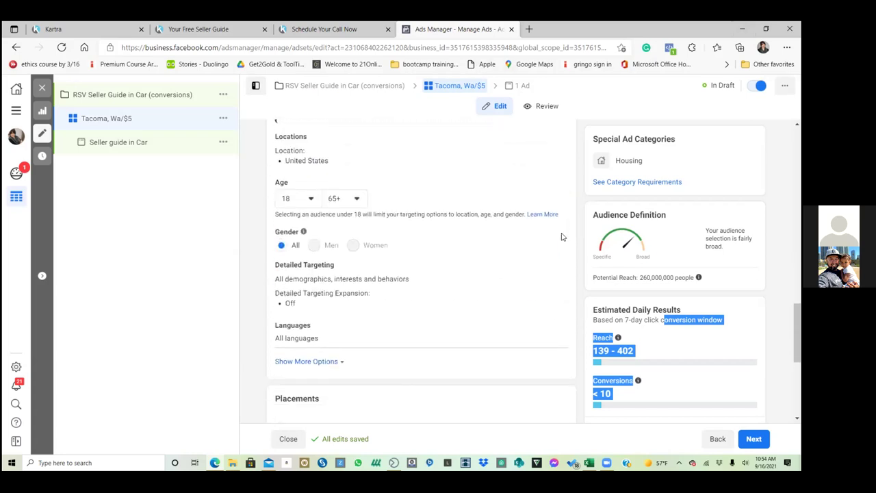
scroll(561, 235, "up", 1)
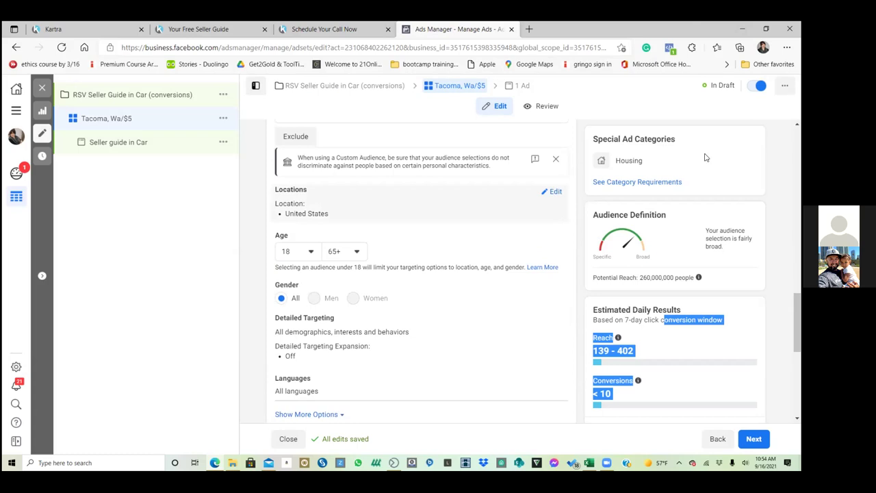
scroll(528, 368, "down", 2)
scroll(528, 368, "down", 3)
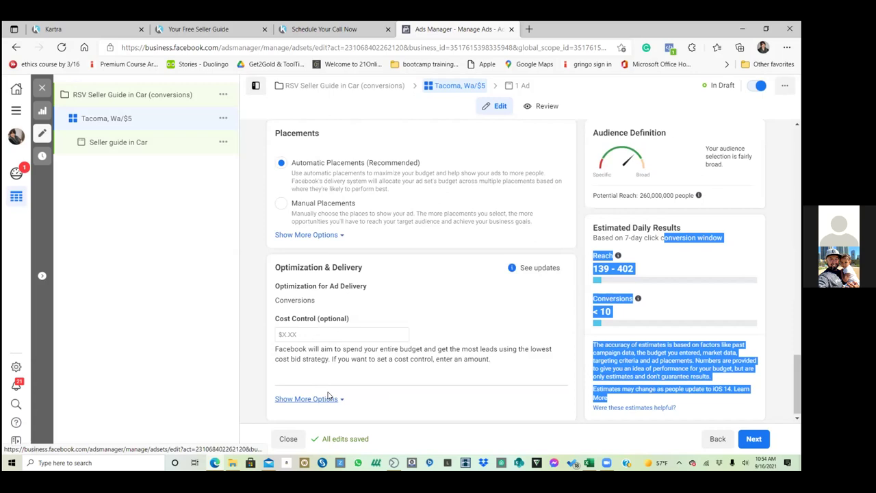
left_click(754, 438)
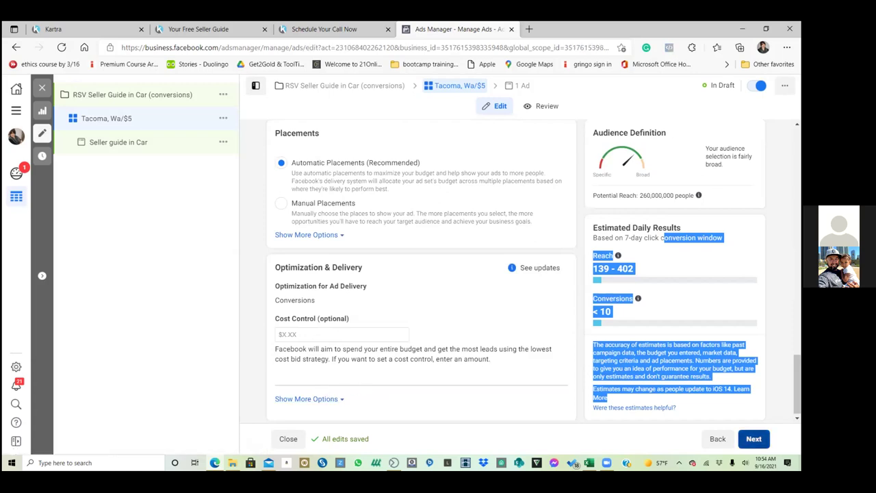
left_click(714, 440)
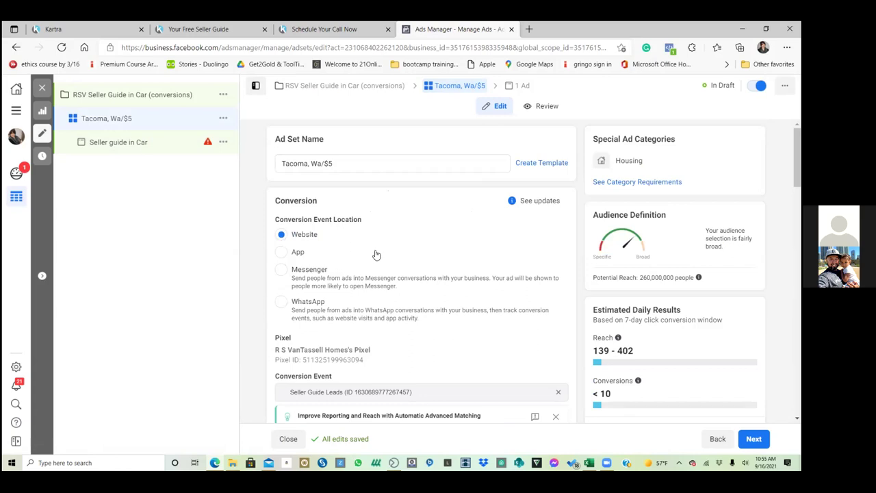
Open the audience's locations for editing and remove United States from the targeted locations
scroll(376, 257, "down", 3)
scroll(379, 264, "down", 7)
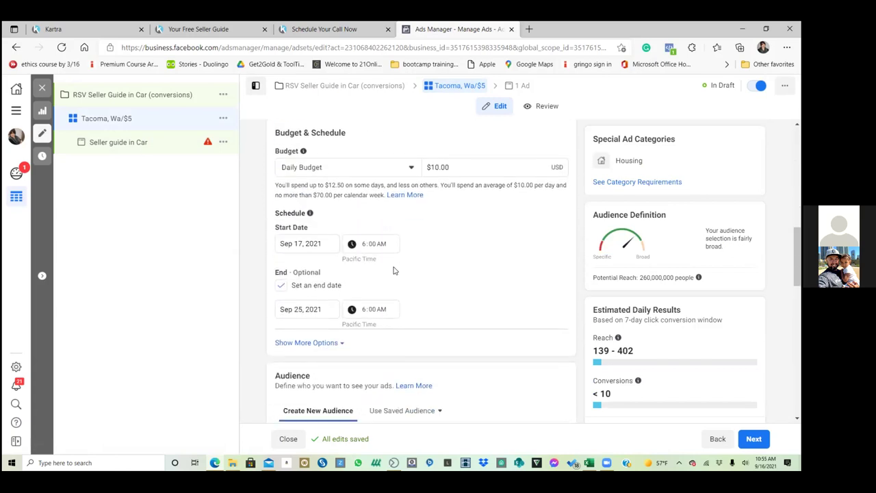
scroll(396, 277, "down", 2)
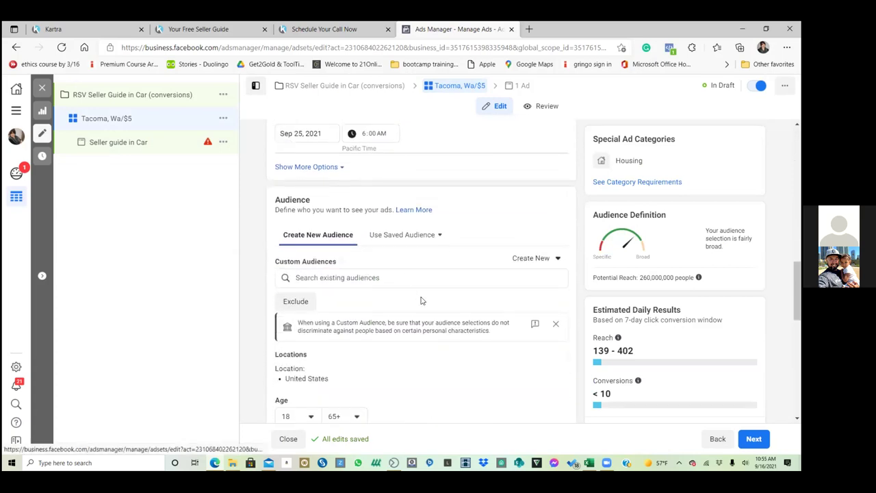
scroll(309, 325, "down", 2)
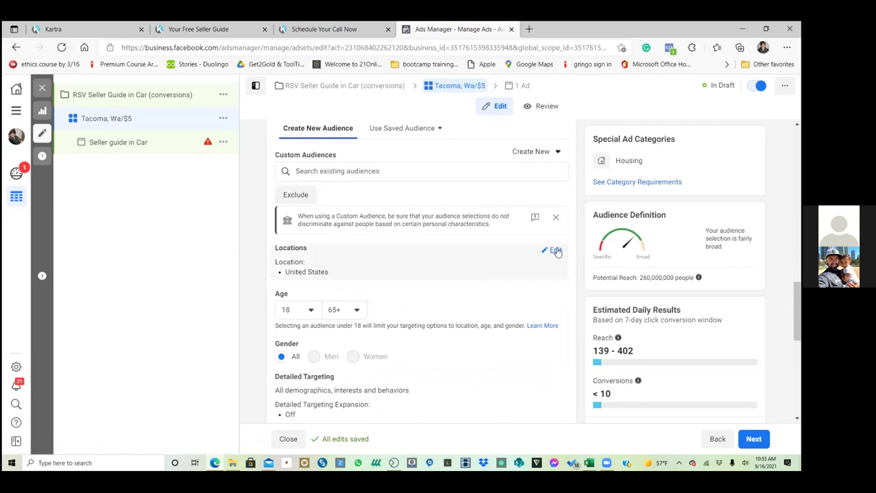
left_click(556, 250)
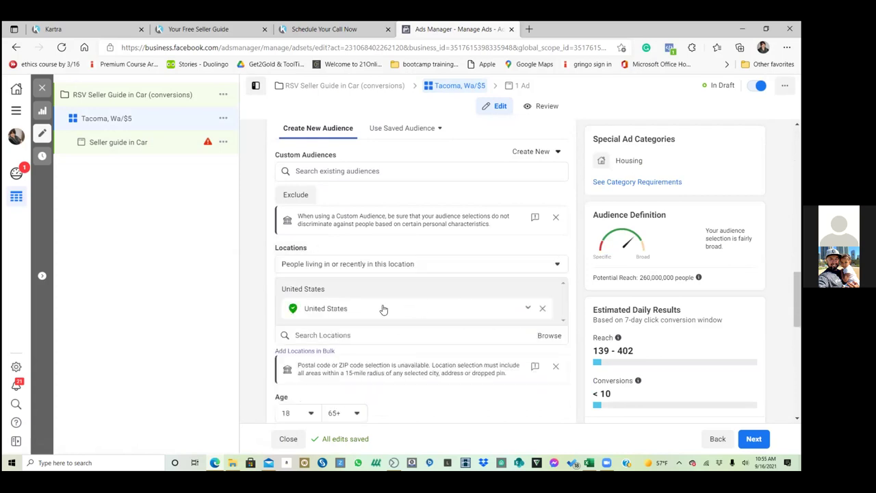
left_click(369, 264)
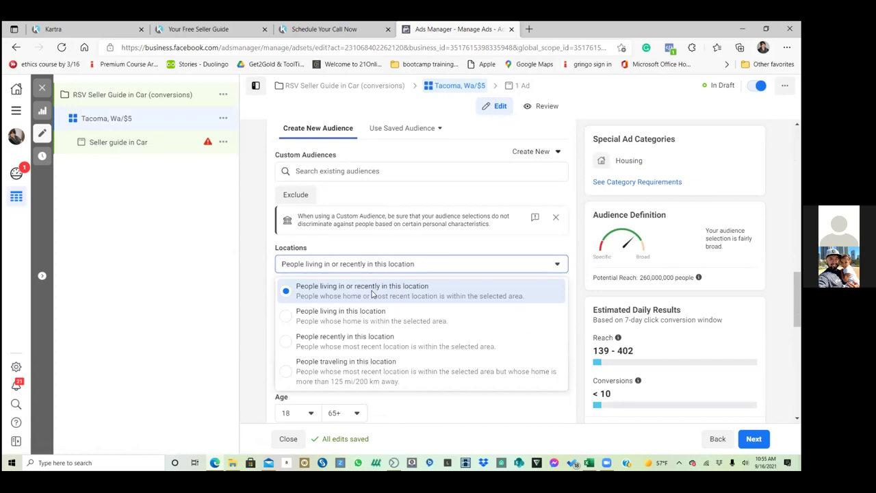
left_click(373, 290)
left_click(542, 308)
left_click(432, 297)
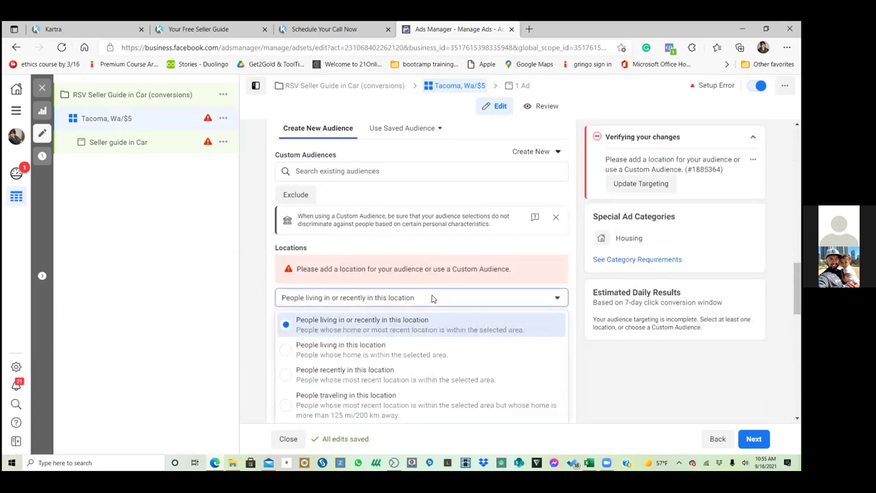
left_click(423, 329)
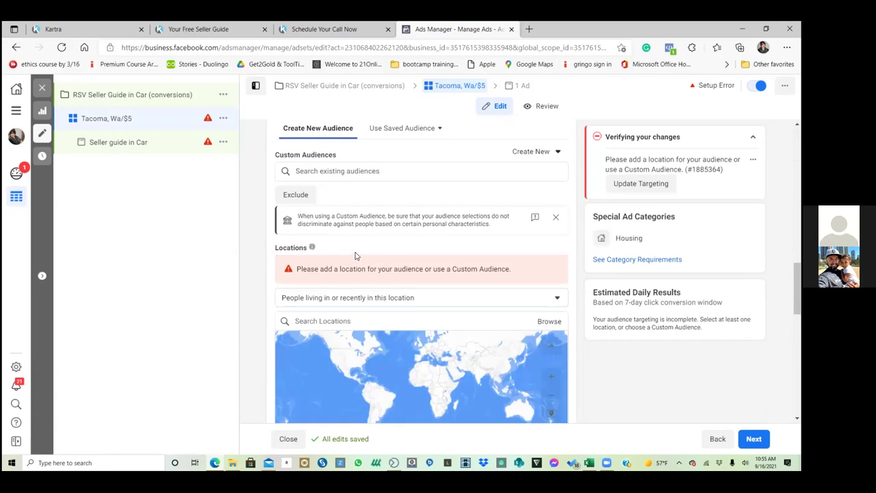
Start a location search with "Tacoma W" and switch the location targeting to People living in this location
left_click(328, 321)
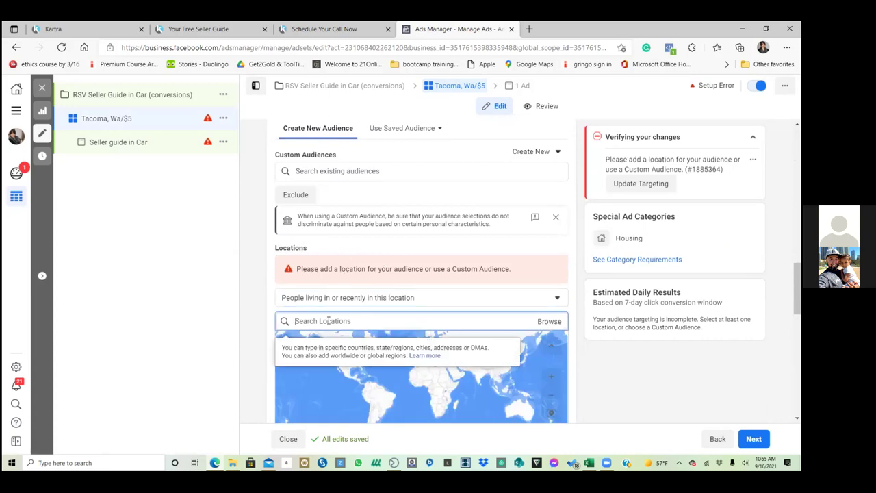
type("Tacoma W")
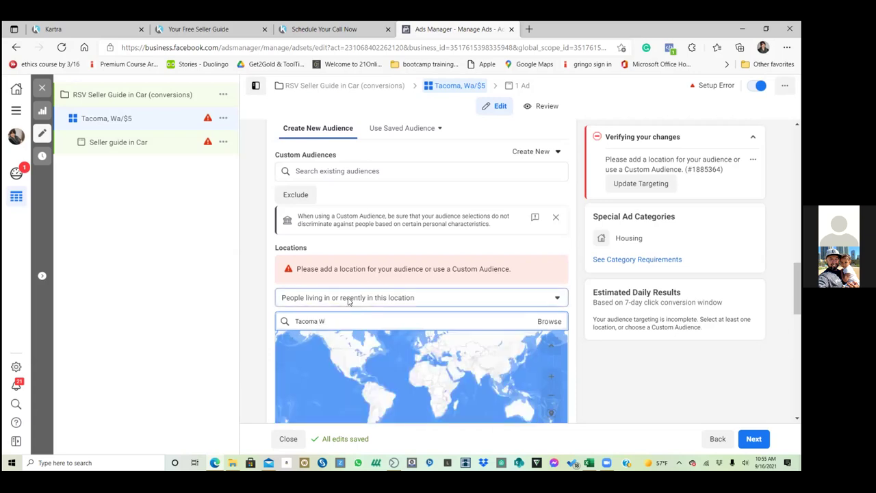
left_click(347, 301)
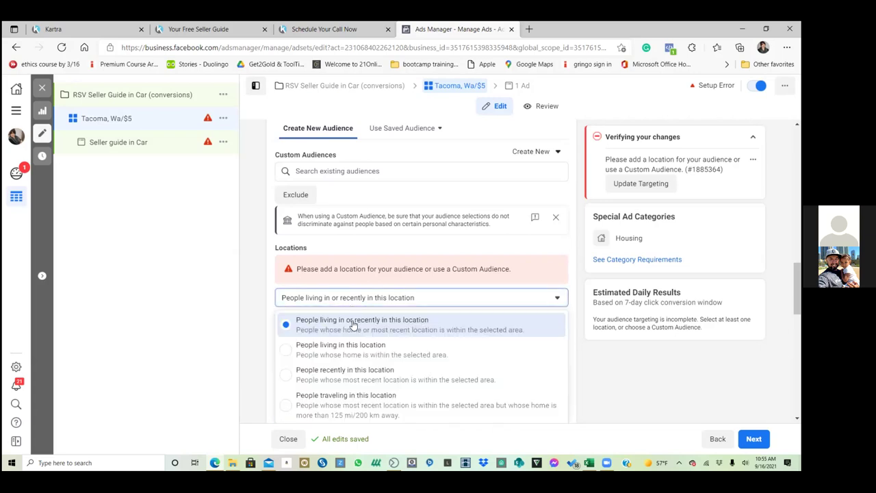
left_click(354, 325)
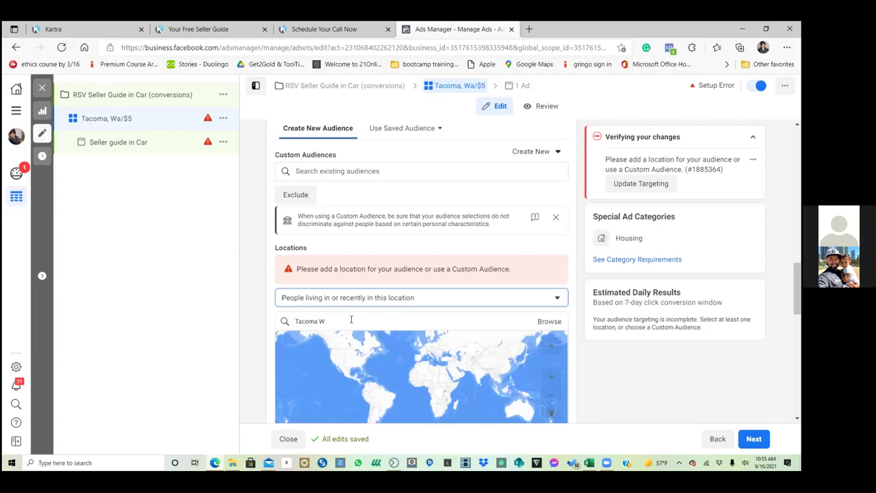
left_click(385, 298)
left_click(362, 352)
Complete the location search as "Tacoma Wa" and add the city Tacoma, Washington, United States to the audience
left_click(338, 322)
left_click(337, 321)
type("a")
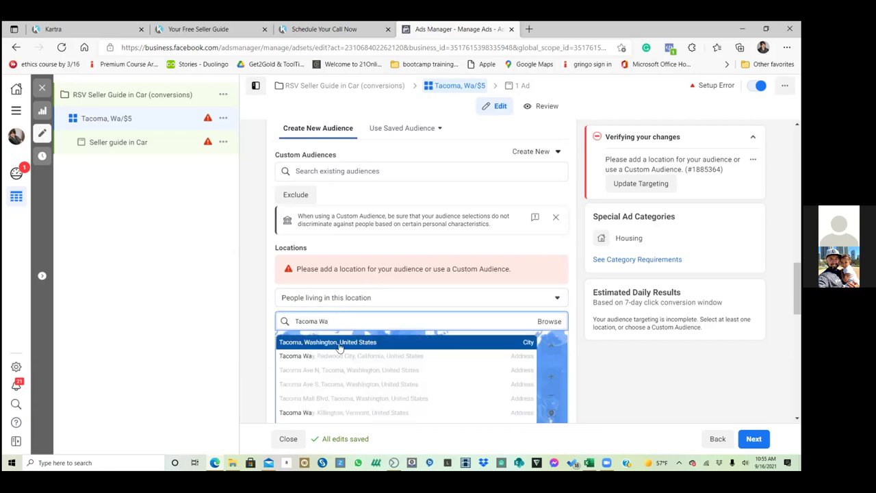
left_click(339, 345)
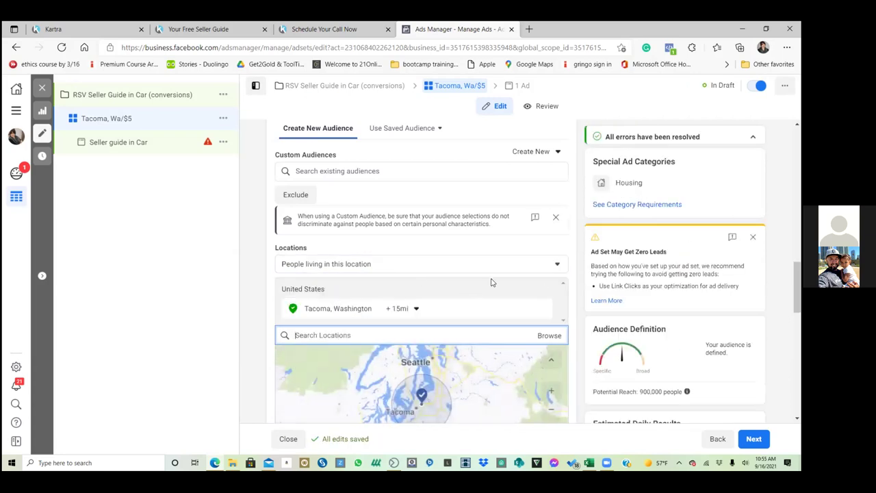
scroll(509, 311, "down", 2)
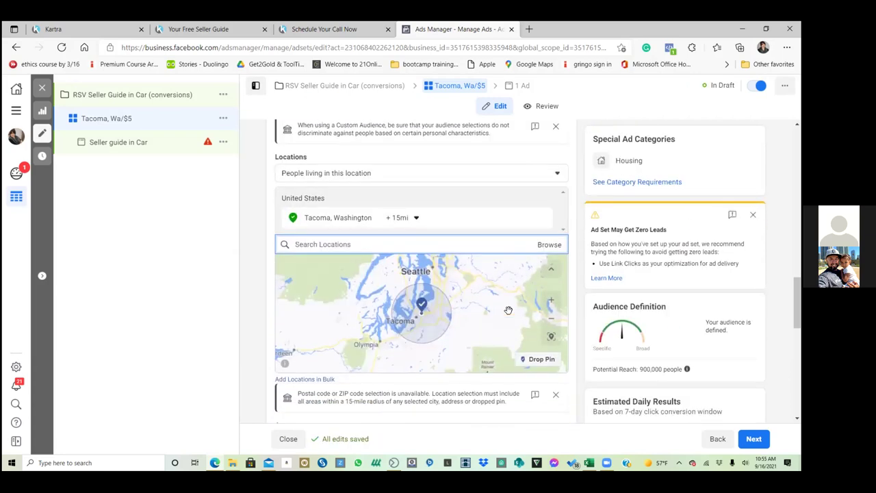
Set the targeting radius around Tacoma, Washington to 20 mi and check the covered area on the map
scroll(508, 310, "down", 1)
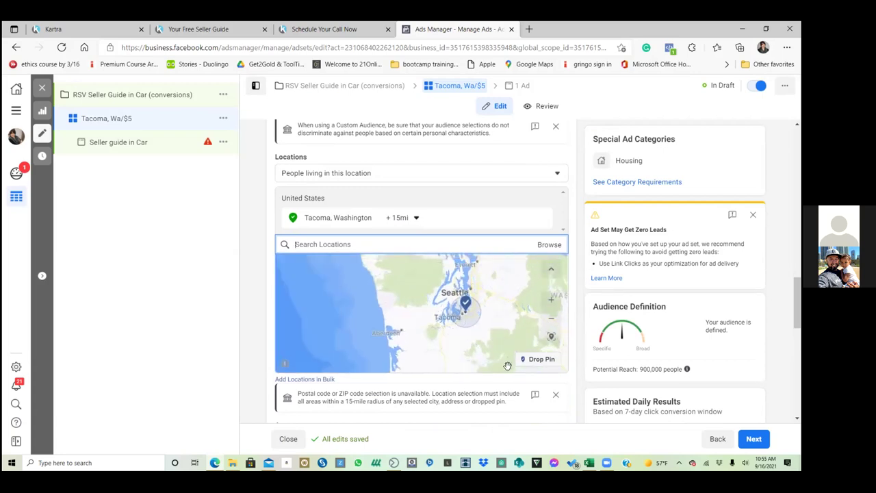
left_click(555, 301)
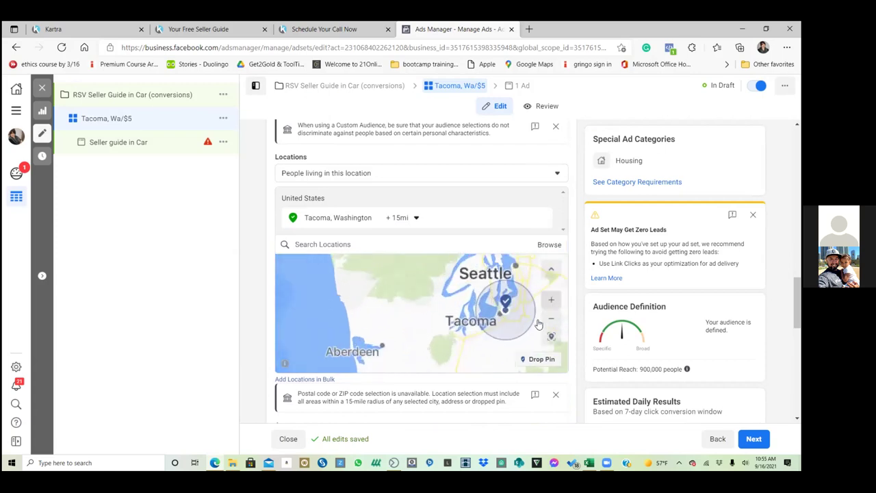
left_click(415, 218)
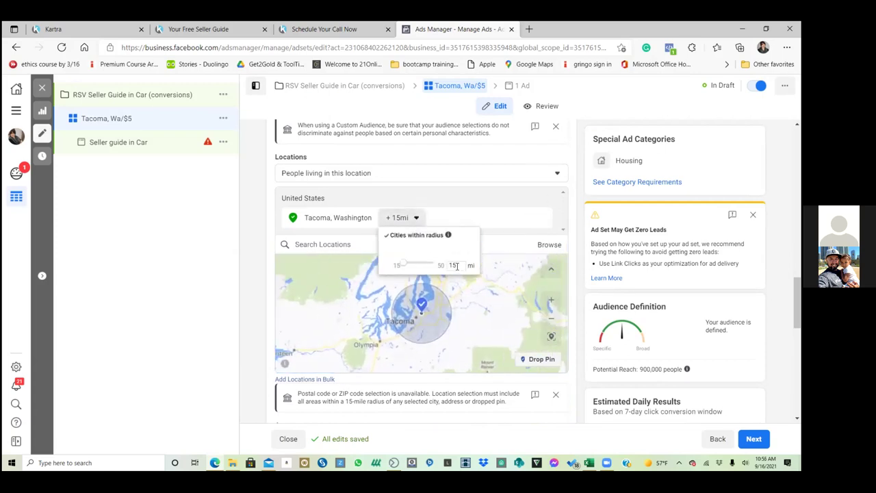
double_click(452, 264)
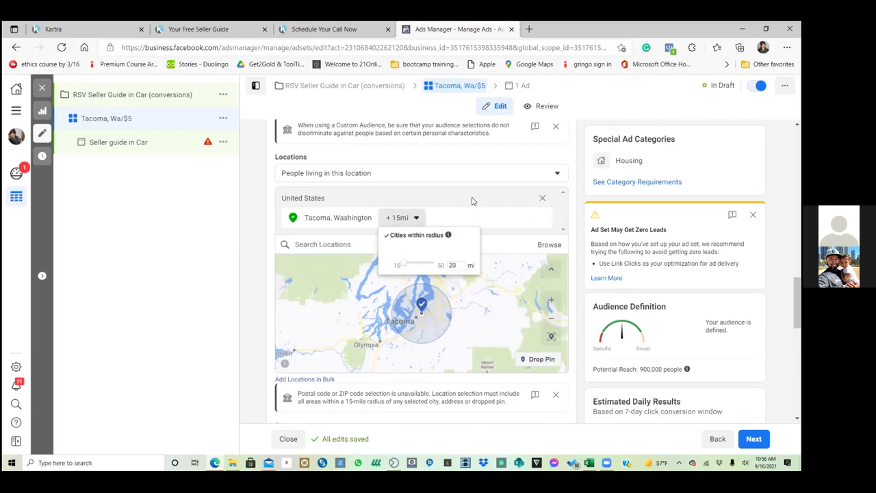
left_click(515, 247)
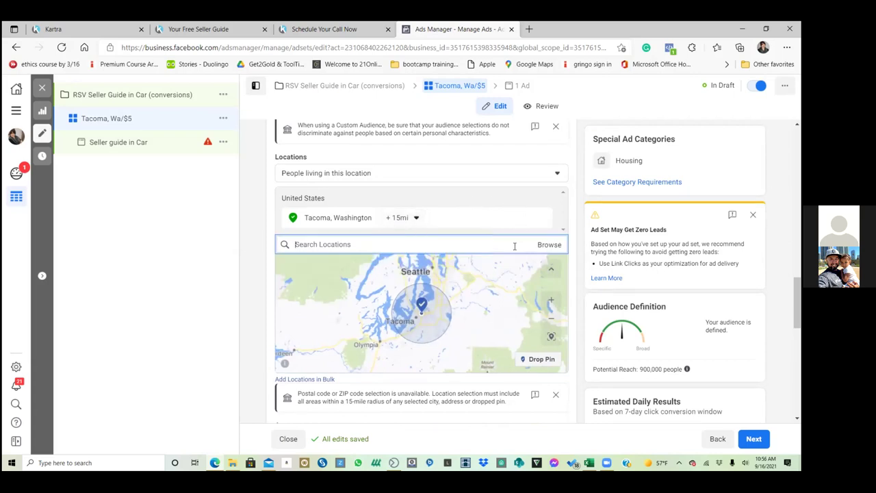
left_click(402, 218)
double_click(453, 264)
type("20")
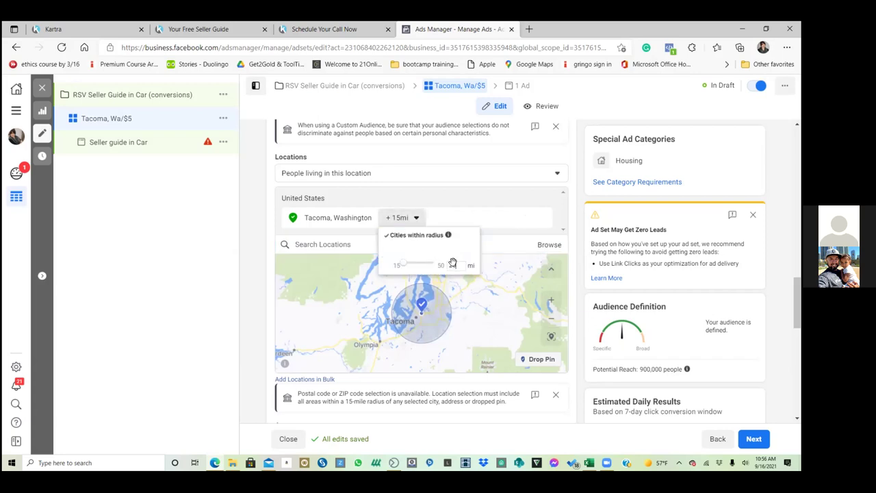
key("Return")
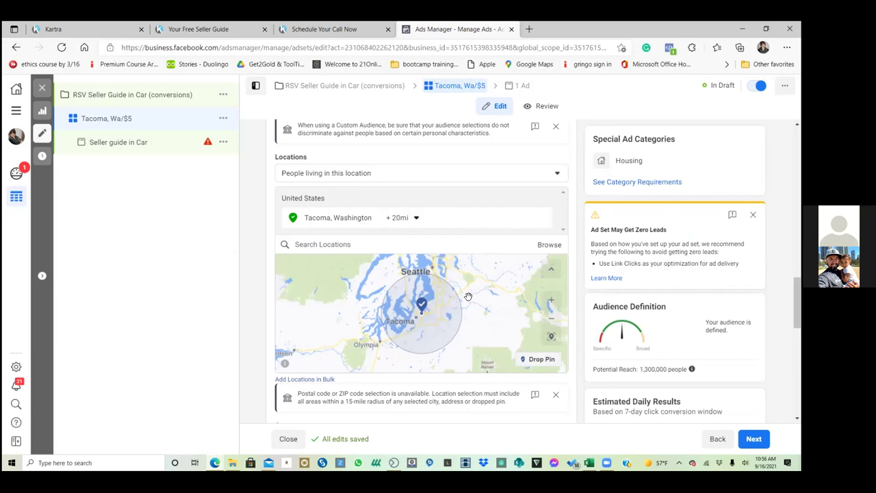
scroll(466, 305, "down", 2)
scroll(467, 305, "up", 2)
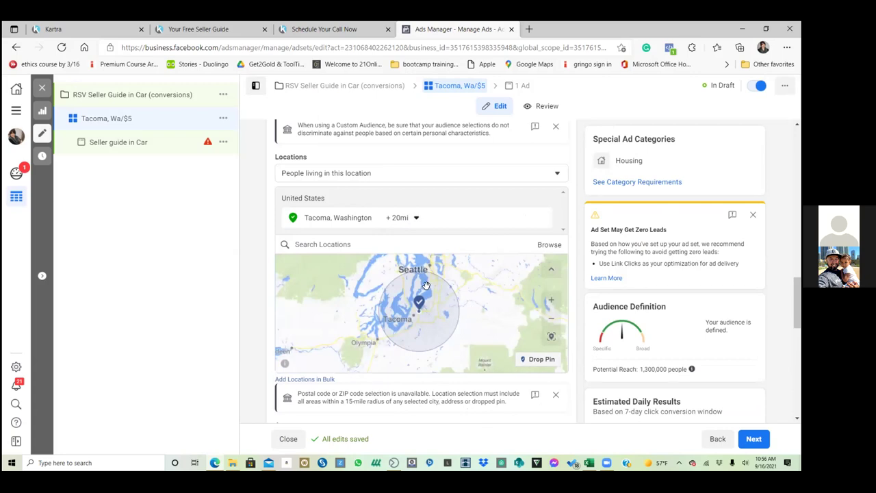
Rename the ad set as "Tacoma, Wa/$10/20miles"
scroll(267, 190, "up", 3)
scroll(274, 186, "up", 5)
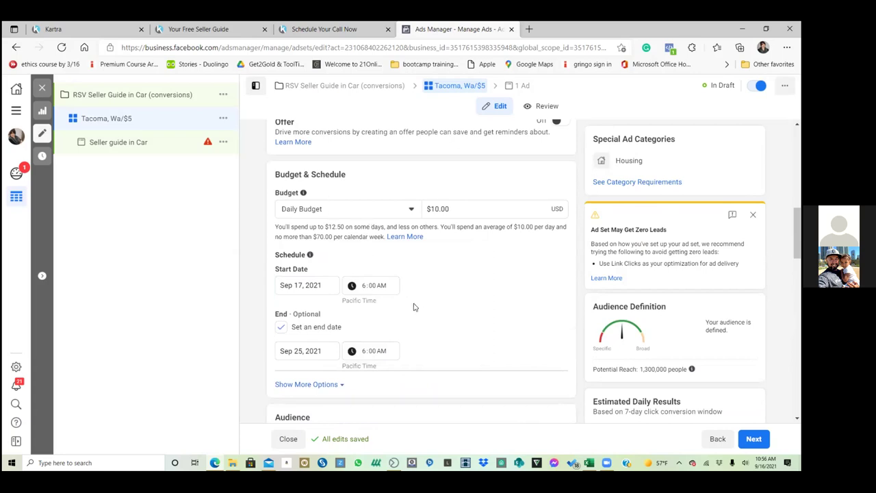
scroll(430, 314, "down", 2)
scroll(428, 301, "up", 4)
scroll(431, 299, "up", 5)
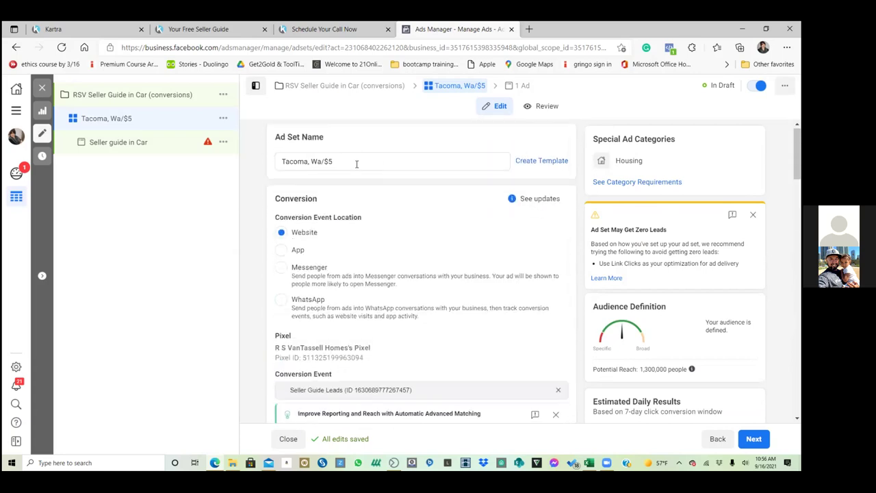
left_click(336, 163)
key("BackSpace")
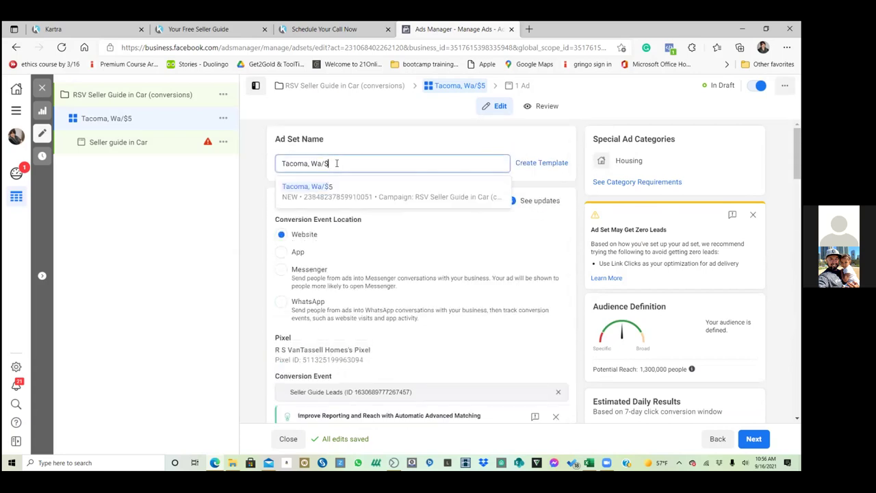
type("10")
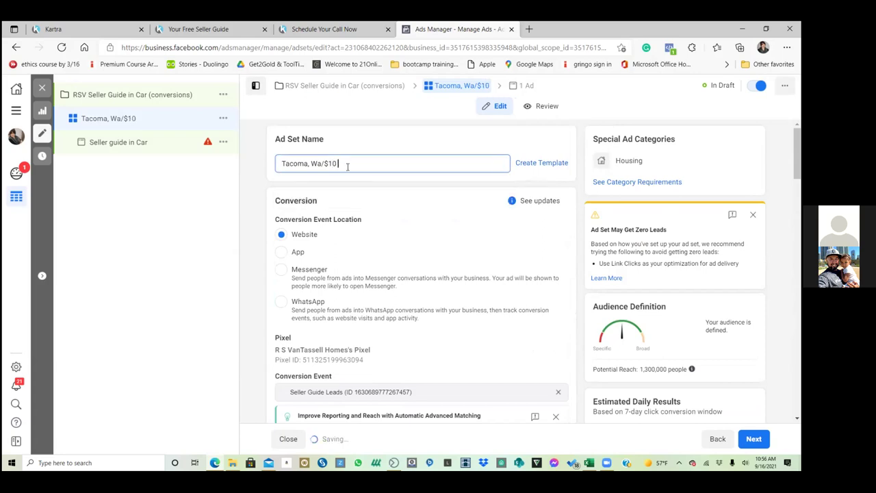
type("/20m")
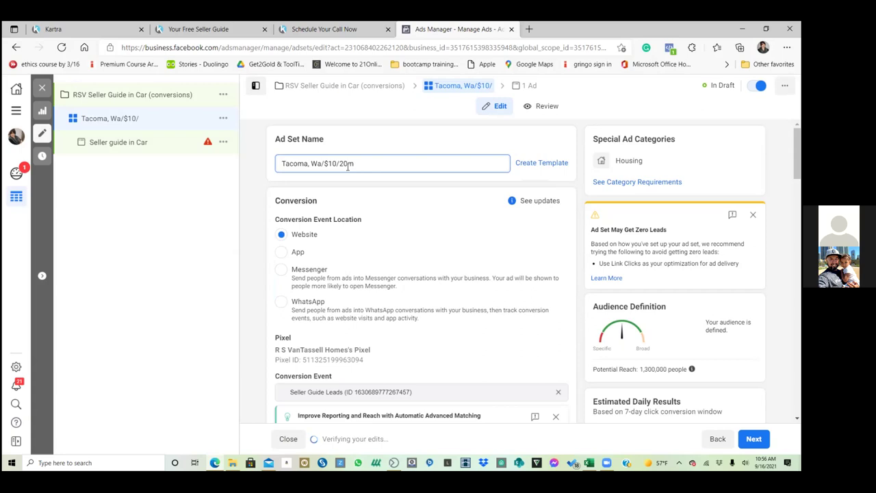
type("iles")
Open the audience's language targeting for editing and add English (All)
scroll(474, 224, "down", 1)
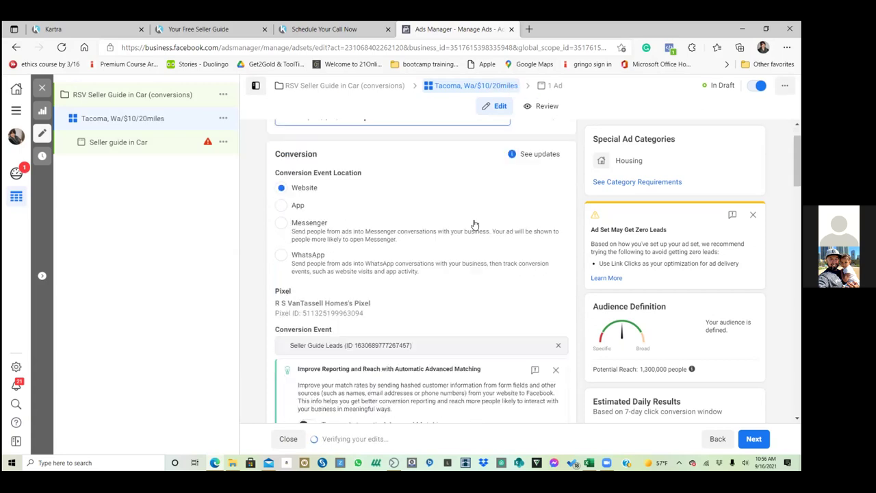
scroll(482, 229, "down", 3)
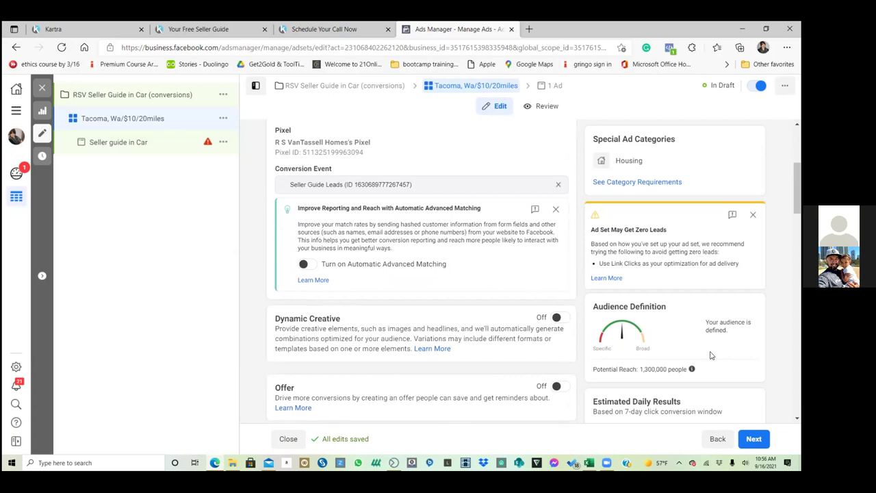
scroll(469, 361, "down", 3)
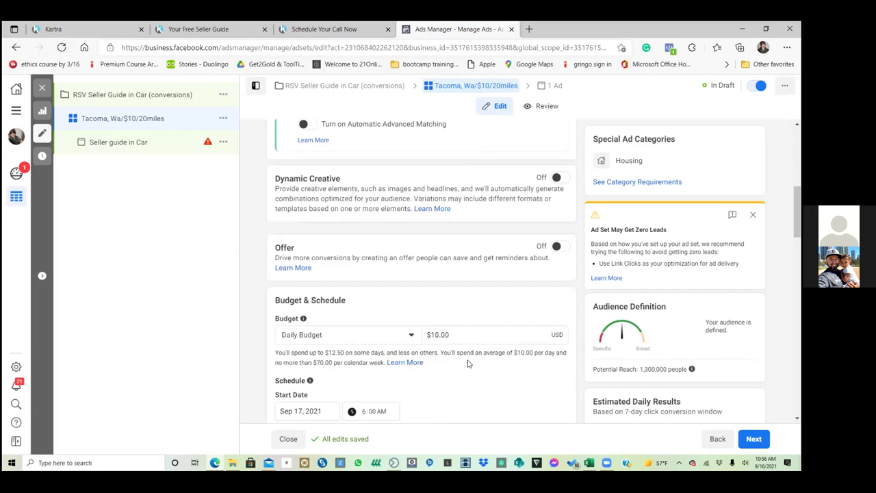
scroll(497, 374, "down", 8)
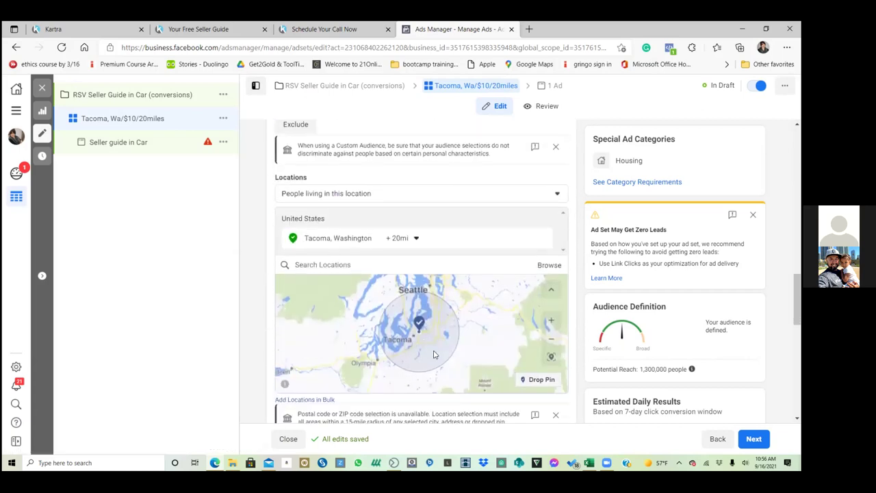
scroll(465, 363, "down", 5)
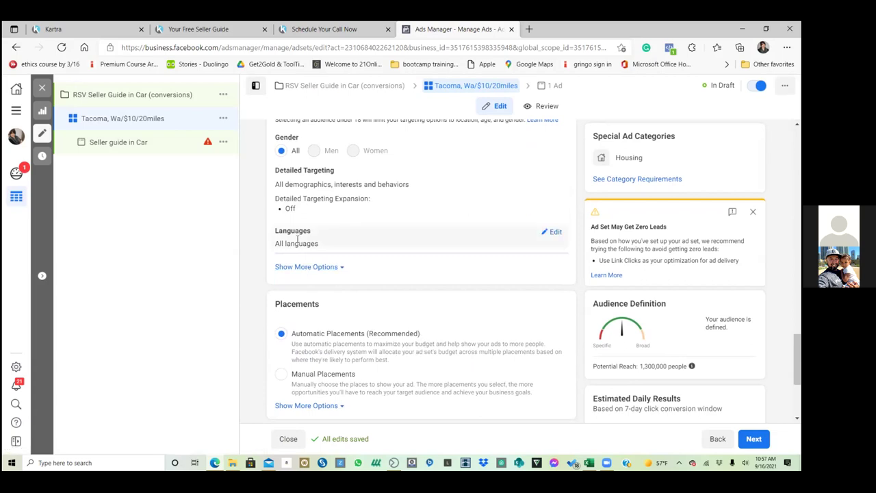
left_click(555, 233)
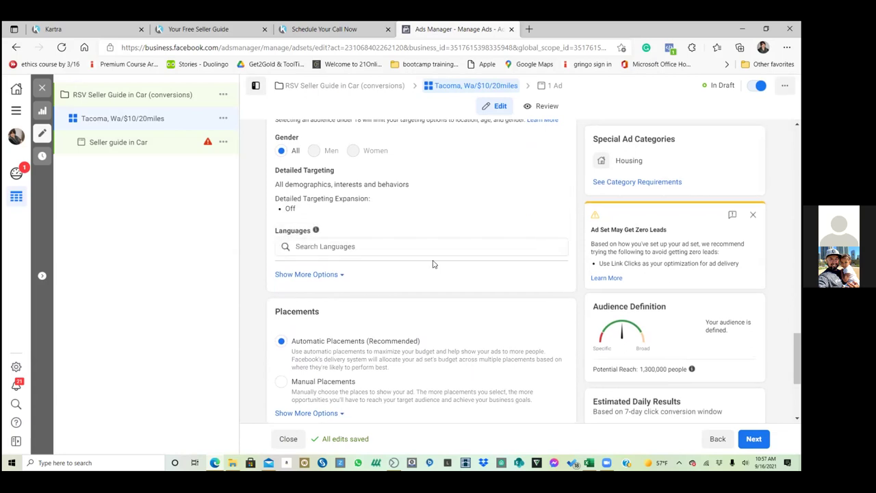
type("engli")
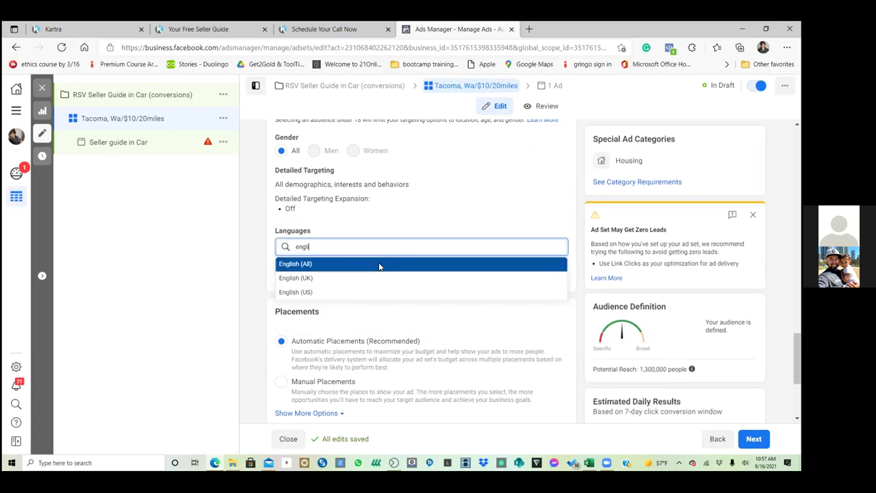
left_click(379, 264)
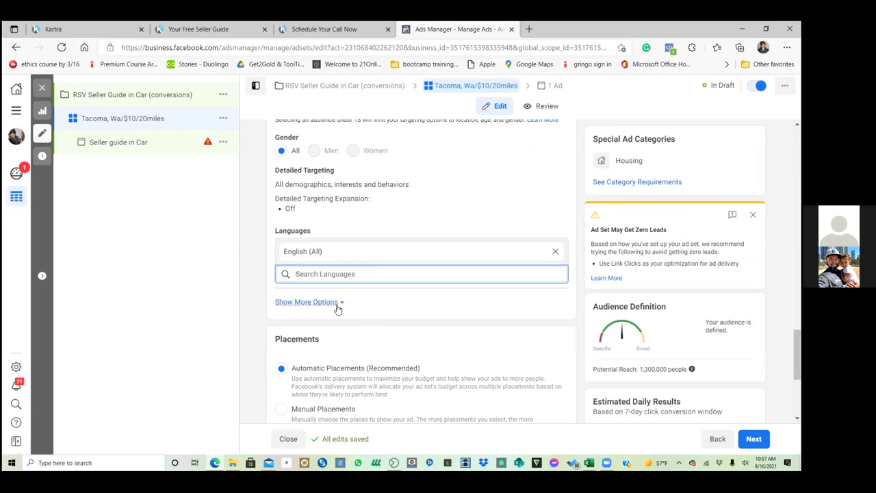
Continue to the Seller guide in Car ad and set its Instagram account to rsvsellshomes
scroll(342, 304, "down", 2)
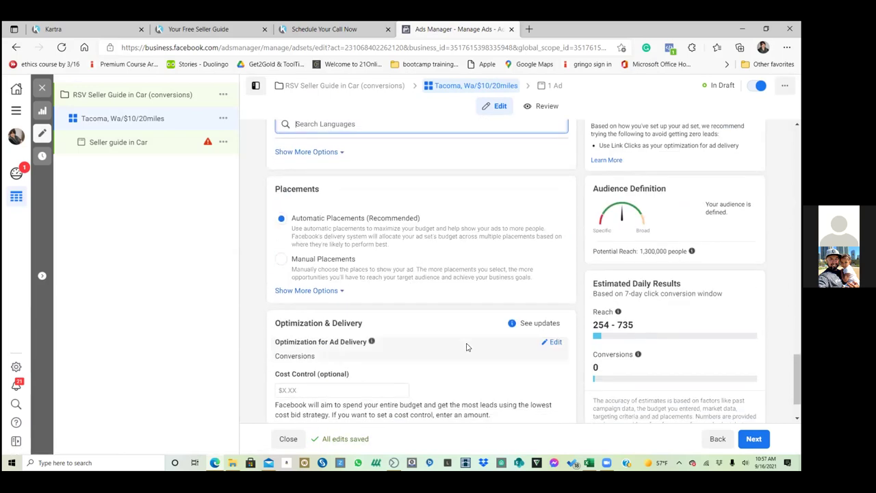
scroll(484, 357, "down", 1)
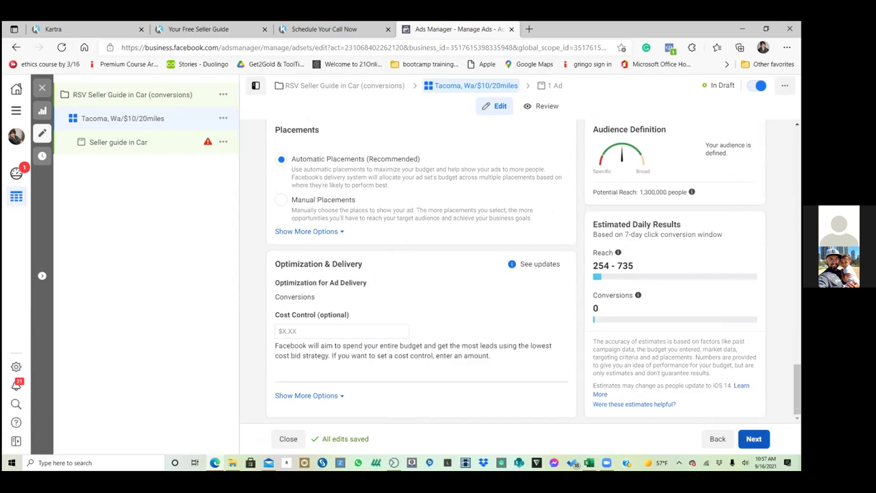
left_click(753, 438)
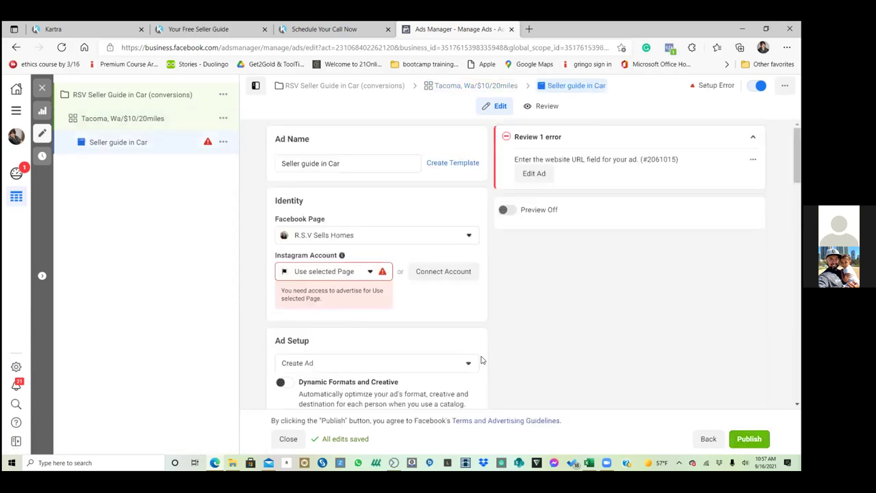
left_click(447, 272)
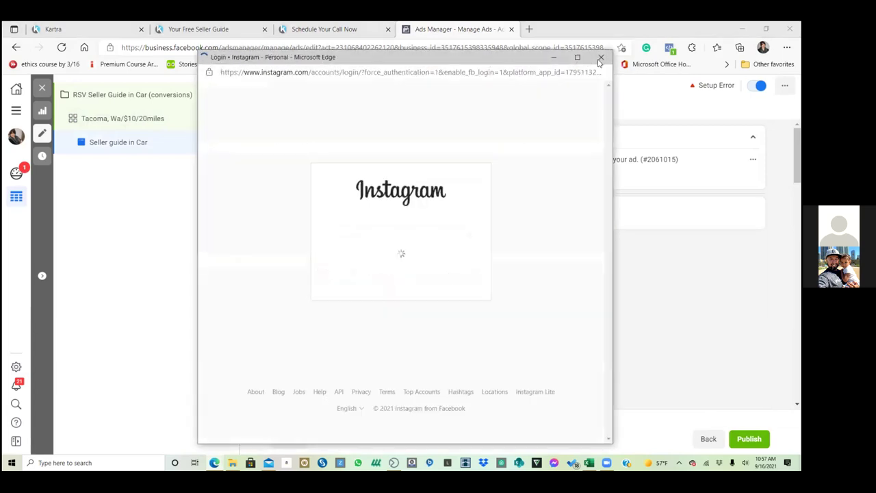
left_click(600, 59)
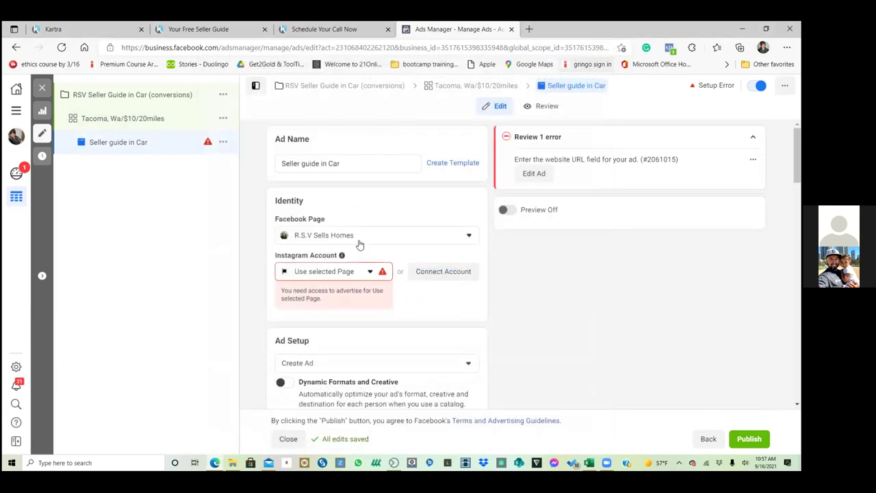
left_click(384, 272)
left_click(360, 313)
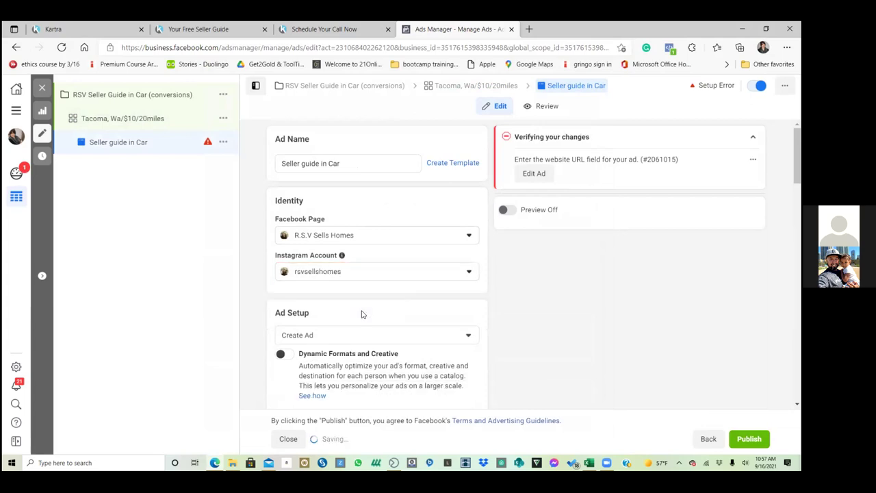
Switch the ad setup to Use Existing Post and choose the Sep 9, 2021 Facebook video post "Download my FREE Seller's Guide"
scroll(445, 313, "down", 1)
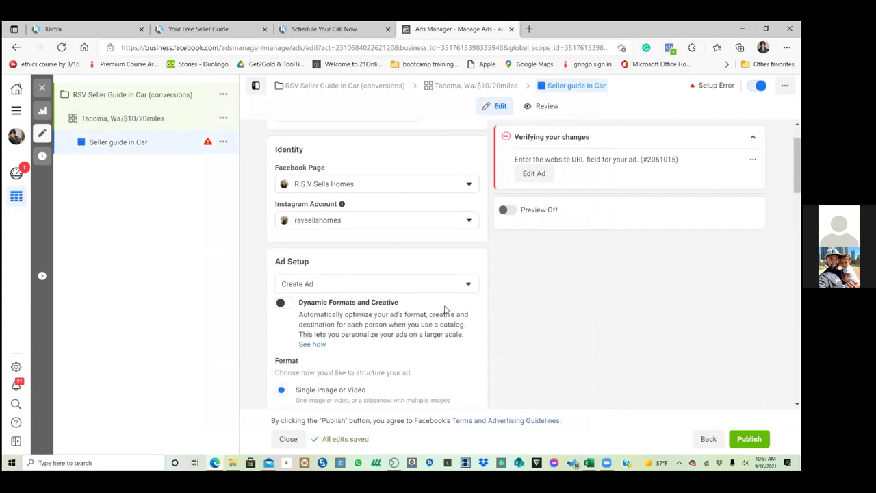
scroll(445, 311, "down", 2)
scroll(445, 311, "down", 2)
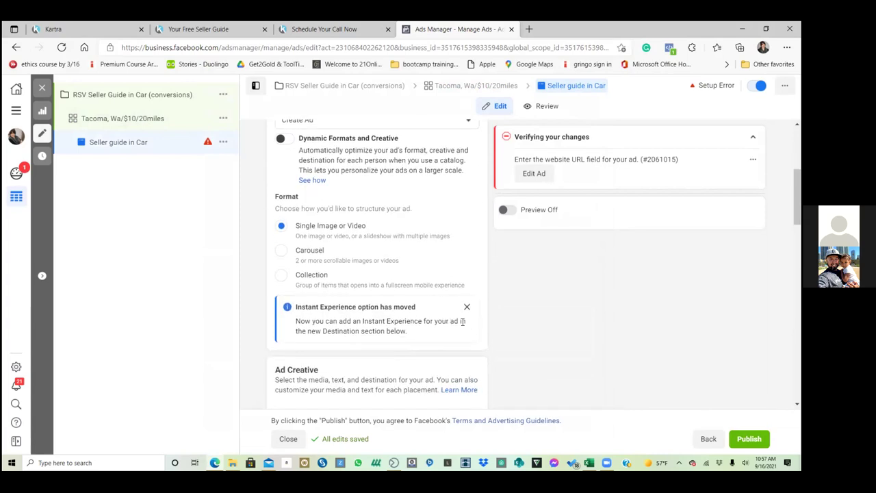
scroll(456, 316, "up", 3)
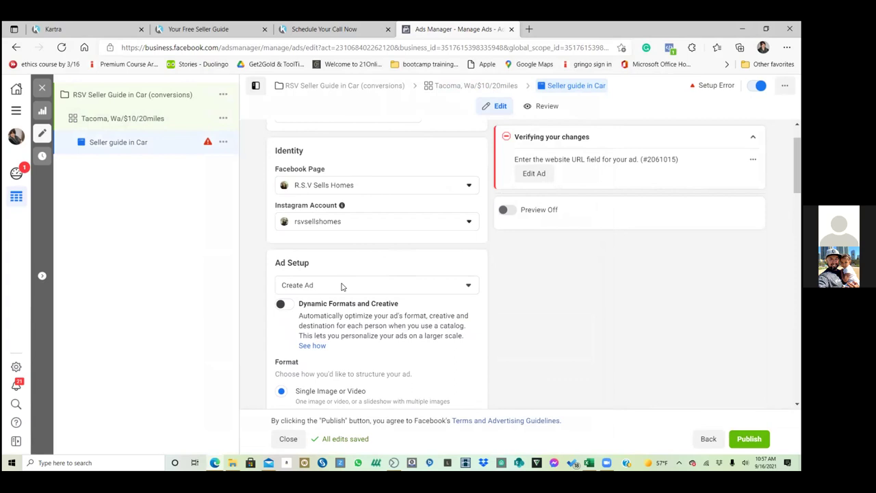
left_click(342, 286)
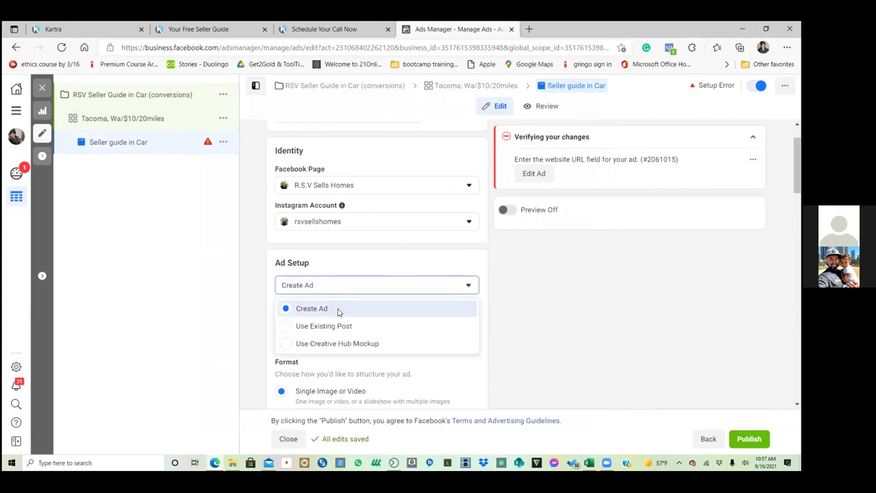
left_click(339, 308)
left_click(337, 286)
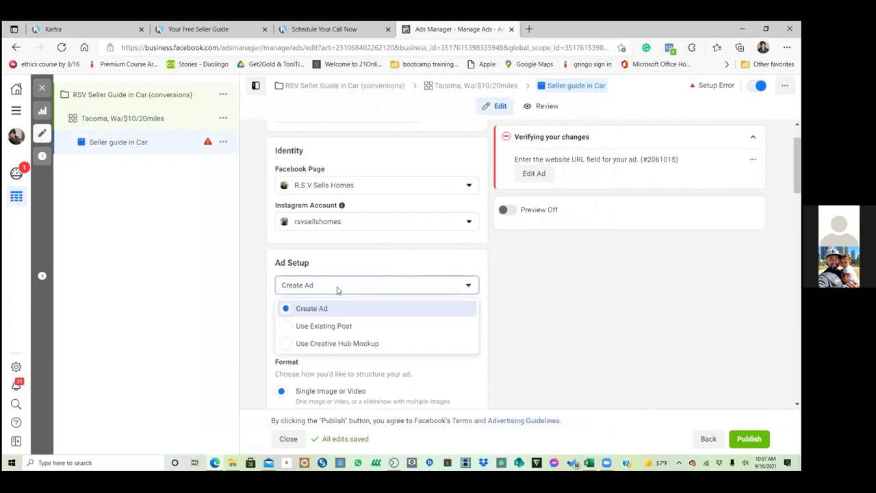
left_click(328, 325)
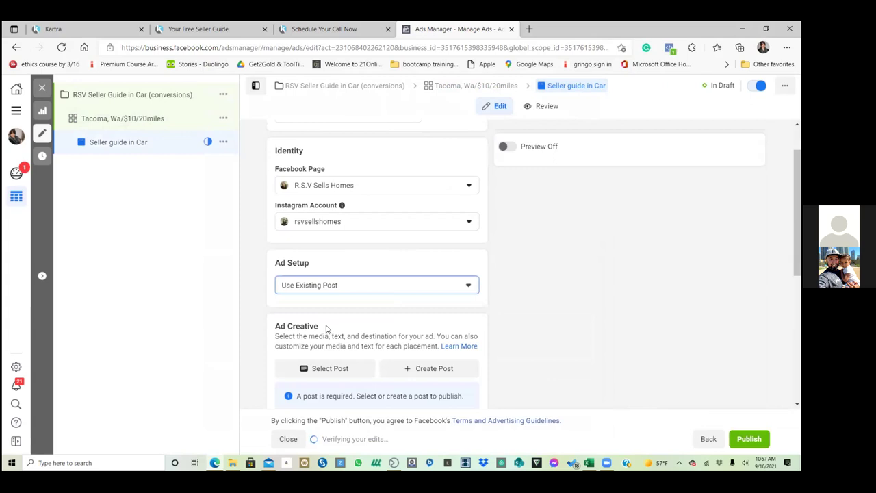
left_click(337, 371)
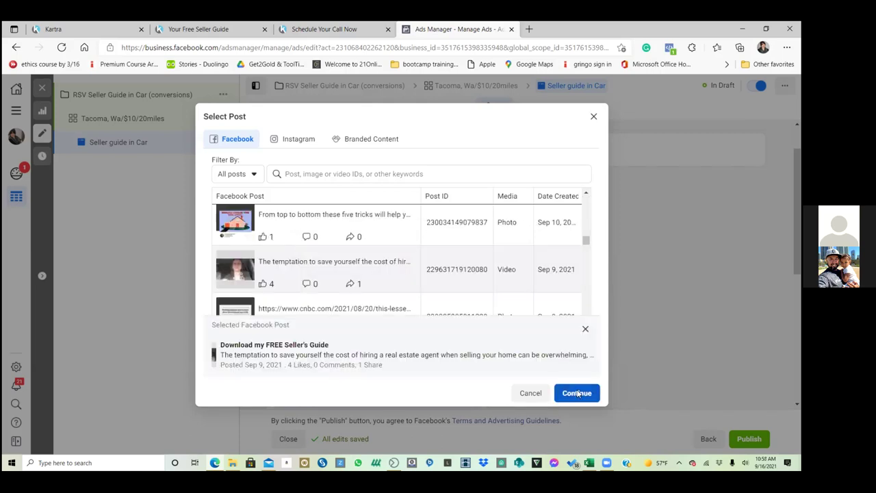
left_click(576, 393)
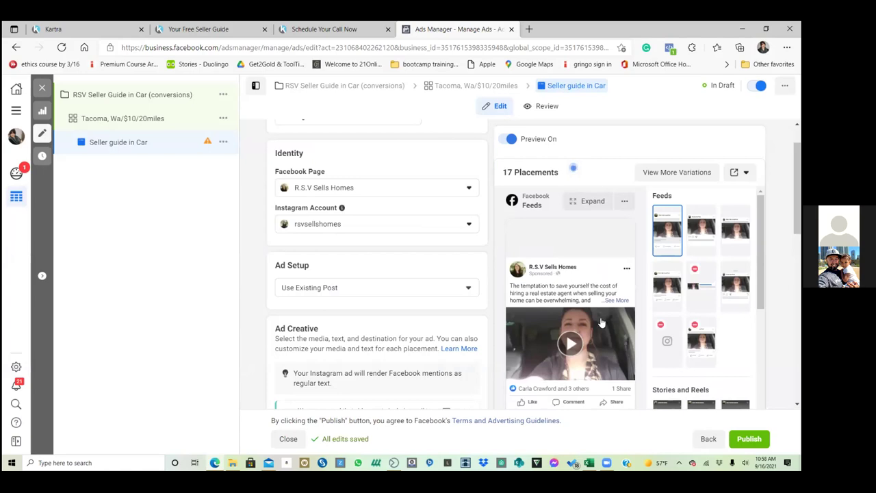
Open the call-to-action settings for the ad's existing post and copy the web address of the Your Free Seller Guide page
scroll(628, 299, "down", 2)
scroll(436, 286, "down", 2)
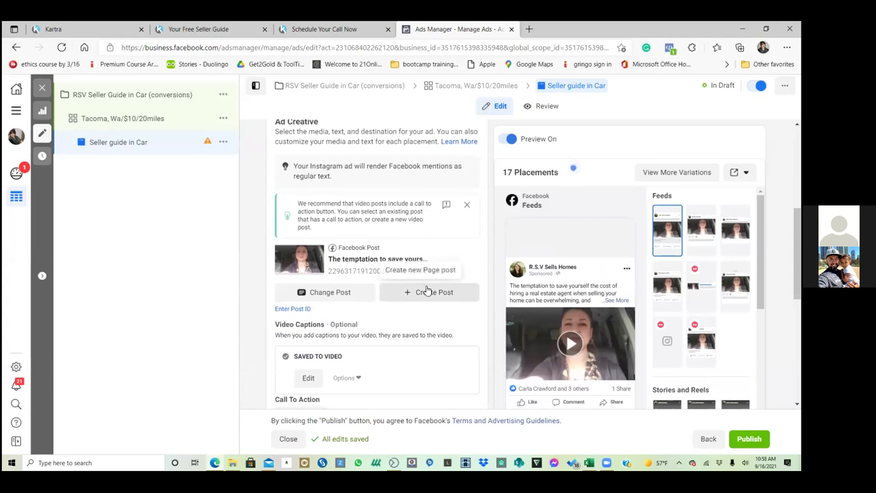
scroll(430, 288, "down", 2)
left_click(316, 287)
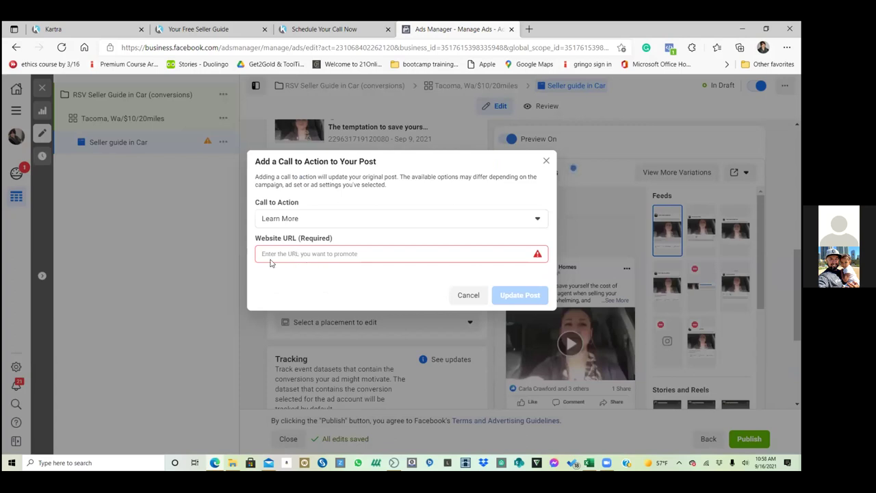
left_click(226, 29)
left_click(226, 48)
right_click(227, 49)
left_click(254, 152)
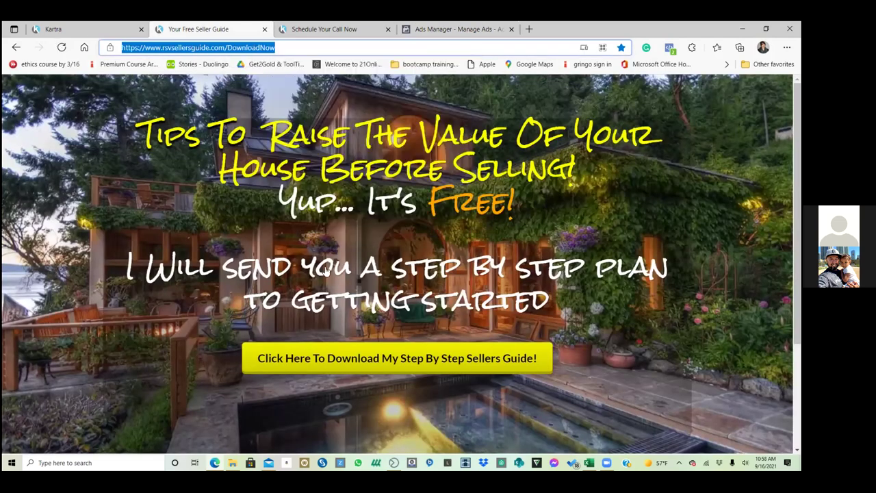
key("ctrl+shift+Tab")
key("ctrl+shift+Tab")
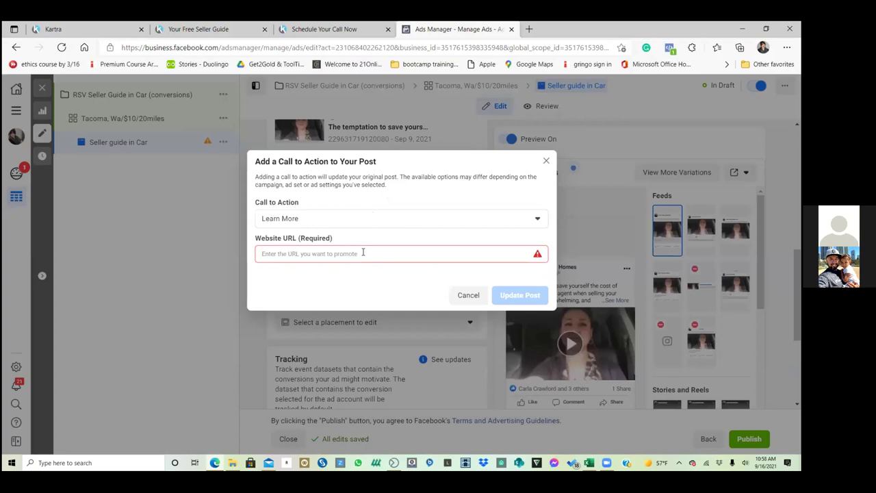
left_click(363, 252)
key("ctrl+v")
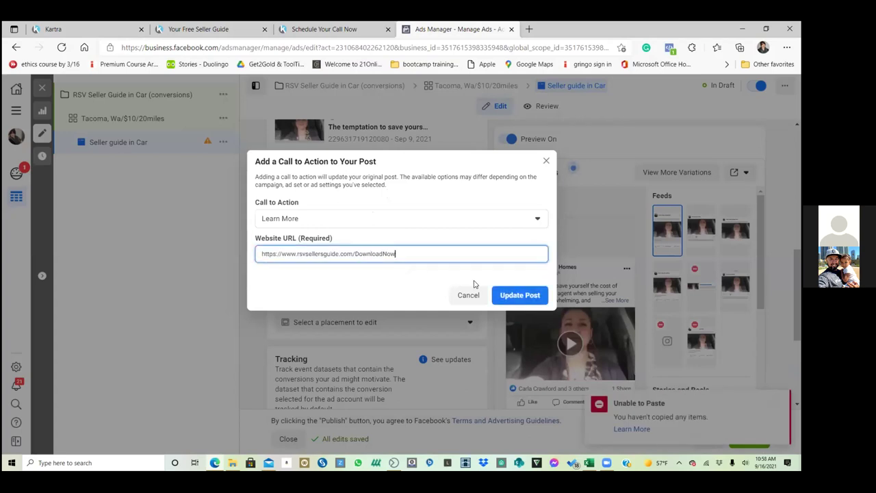
left_click(508, 298)
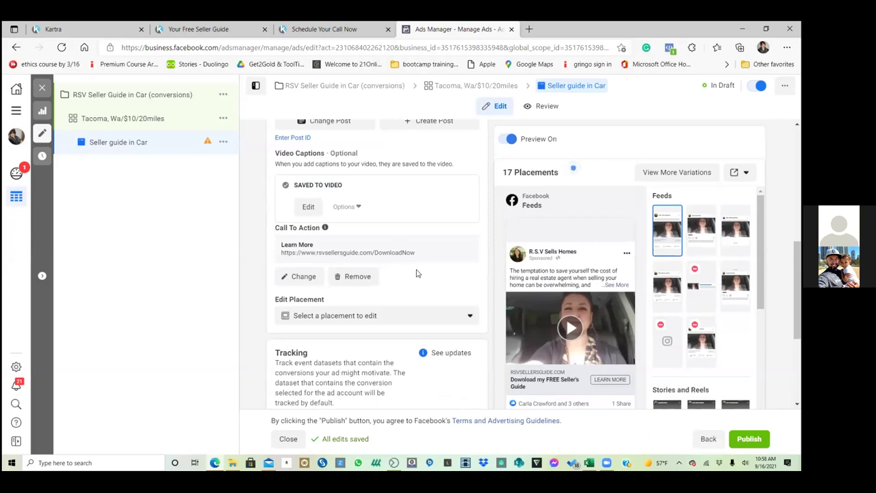
Check the ad's tracking settings and publish the Seller guide in Car ad with its campaign and ad set
scroll(416, 273, "down", 1)
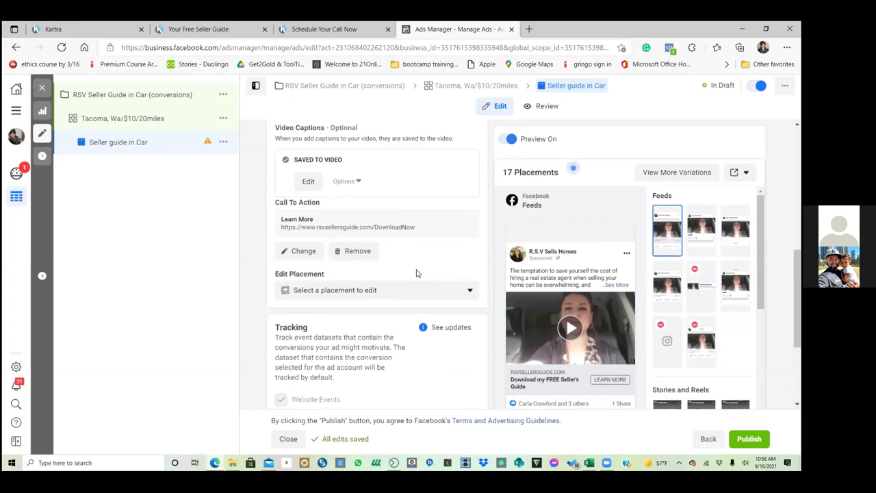
scroll(415, 275, "down", 5)
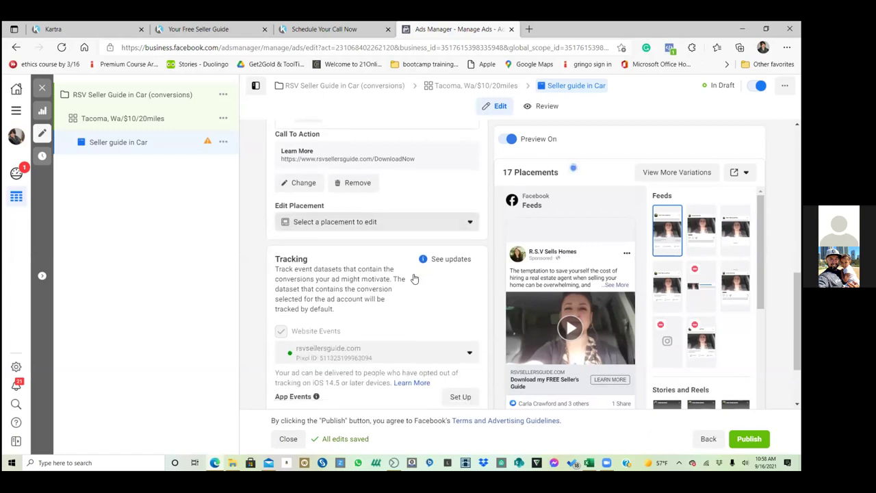
scroll(413, 278, "down", 1)
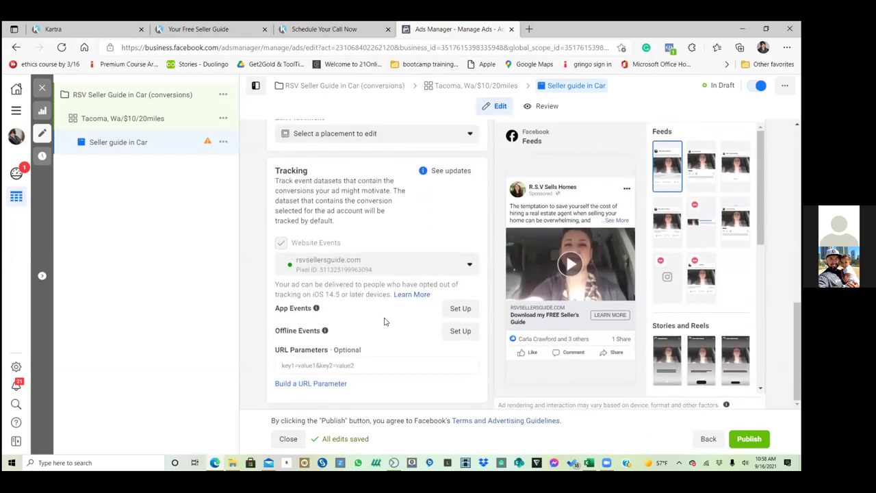
left_click(749, 438)
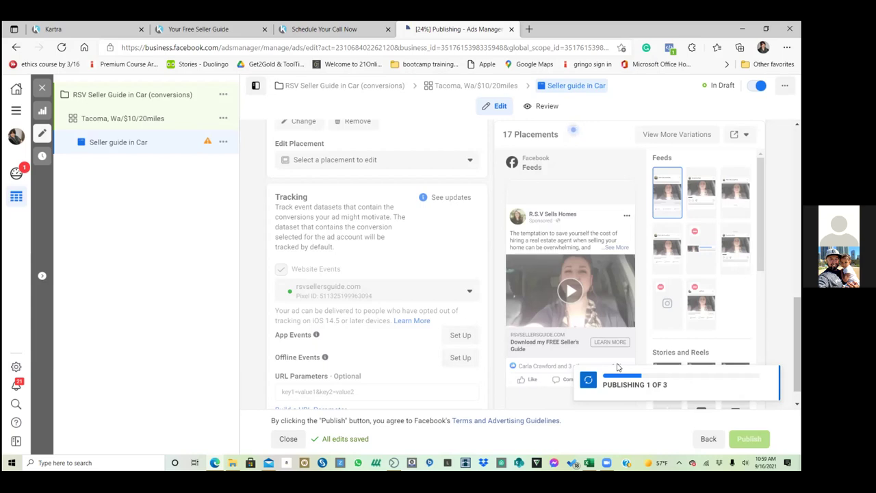
Open a second Ads Manager session in a new browser tab using the saved Business Manager bookmark
left_click(529, 29)
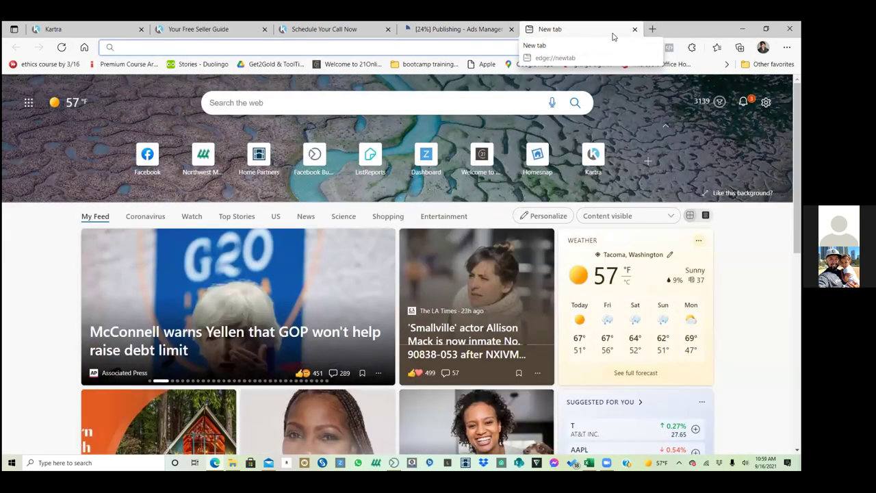
left_click(482, 31)
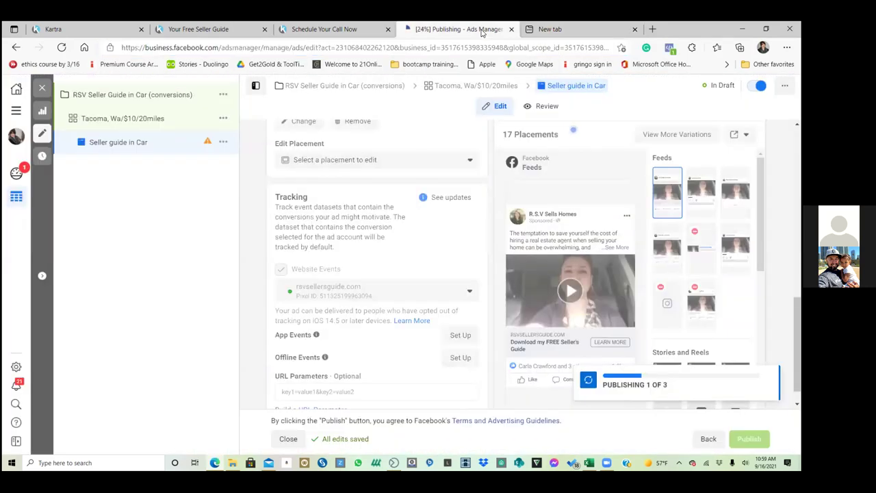
left_click(561, 29)
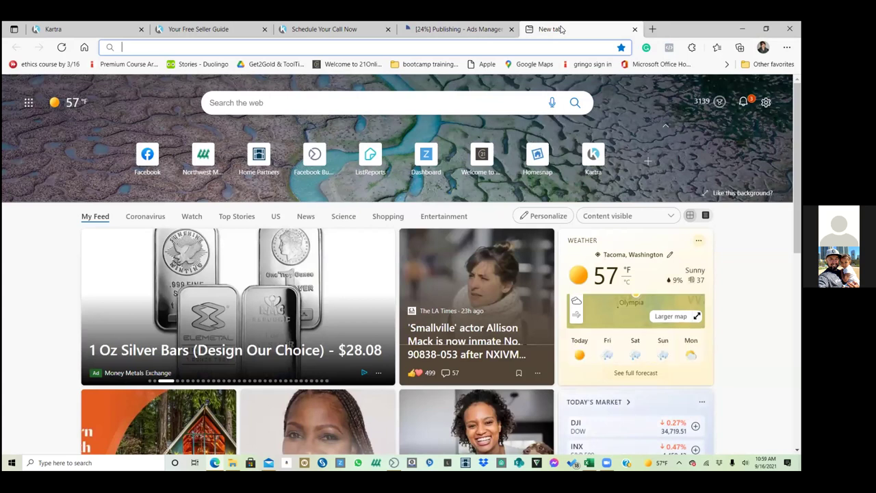
left_click(727, 64)
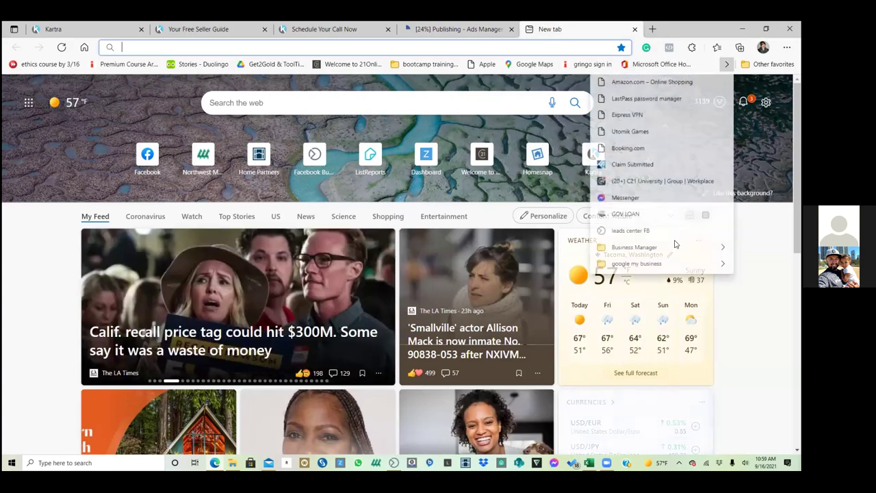
mouse_move(675, 247)
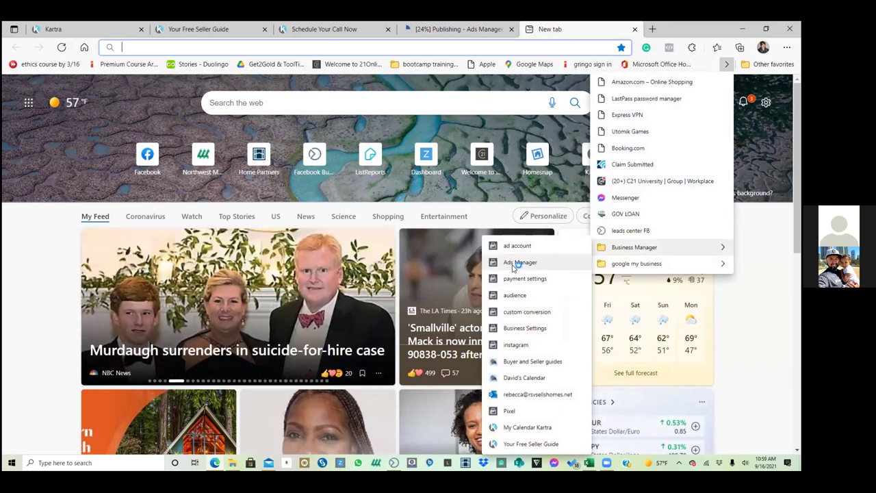
left_click(514, 264)
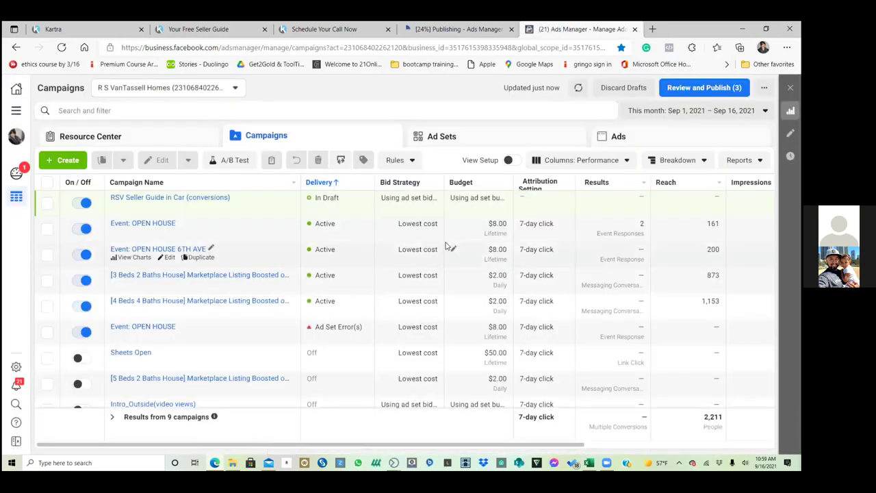
Review and publish the draft items of the RSV Seller Guide in Car (conversions) campaign, then dismiss the notification
left_click(701, 88)
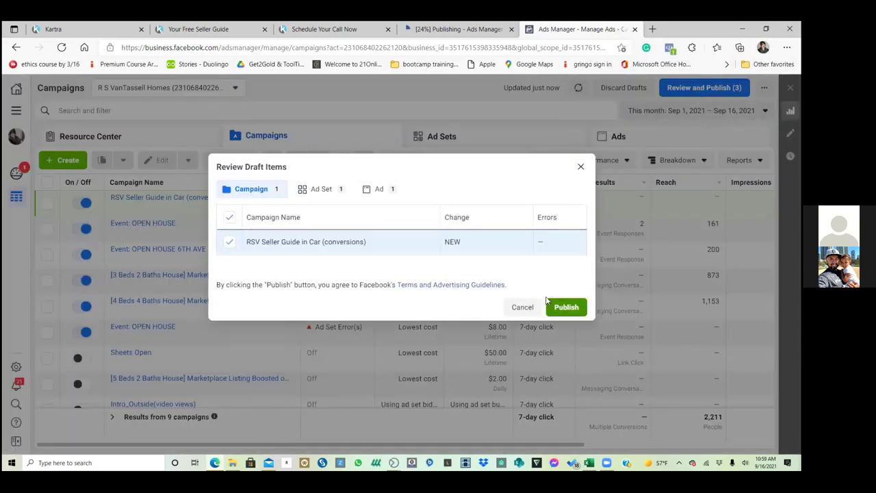
left_click(576, 307)
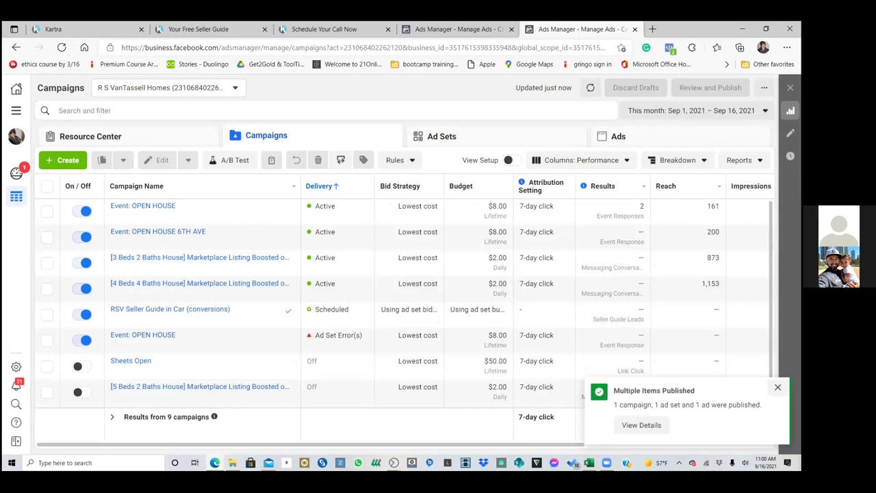
left_click(777, 387)
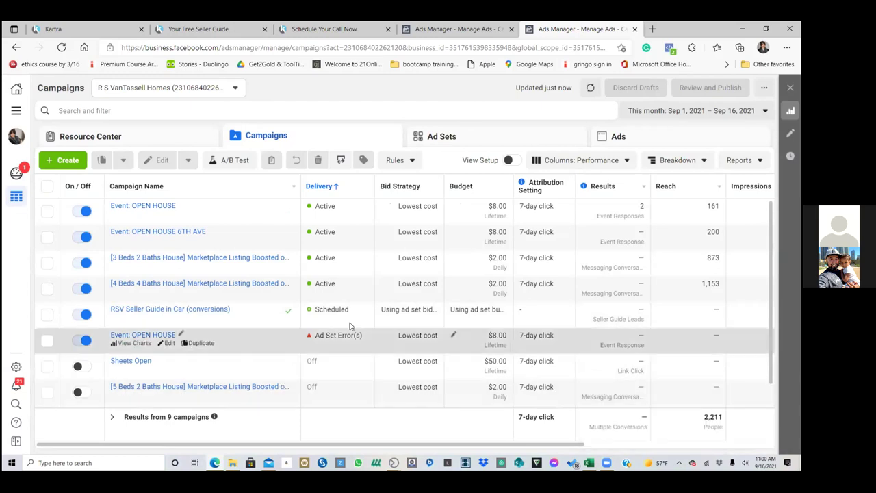
Go to Audiences and start a new custom audience with Video as its source
left_click(16, 111)
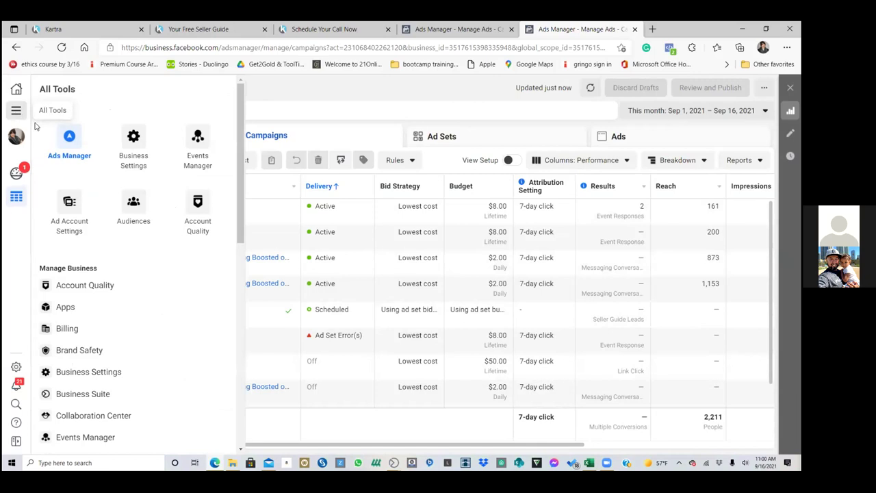
left_click(132, 207)
left_click(138, 216)
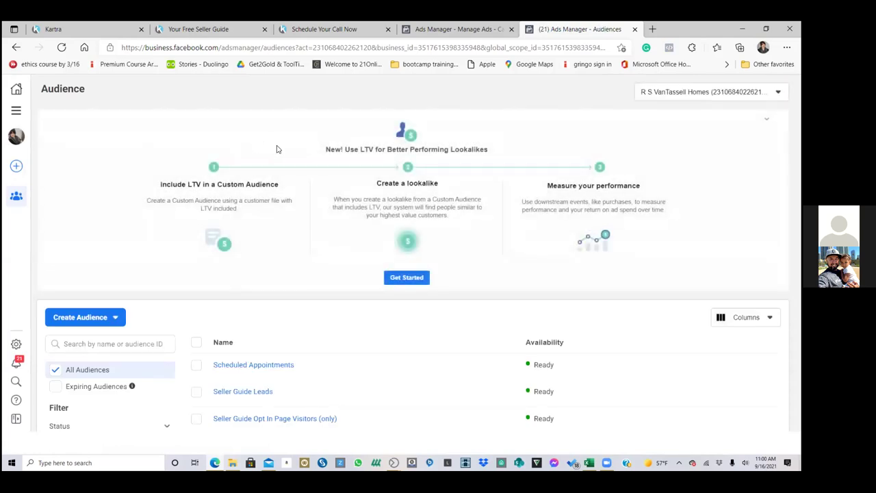
left_click(75, 321)
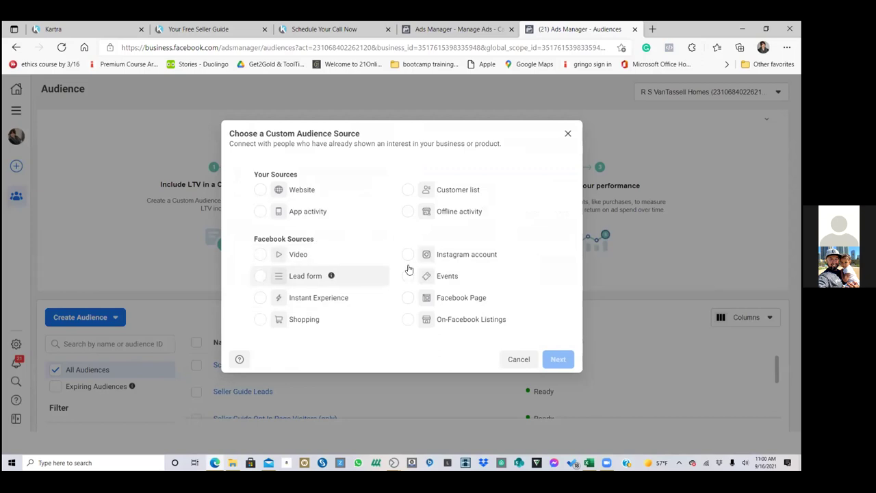
left_click(298, 254)
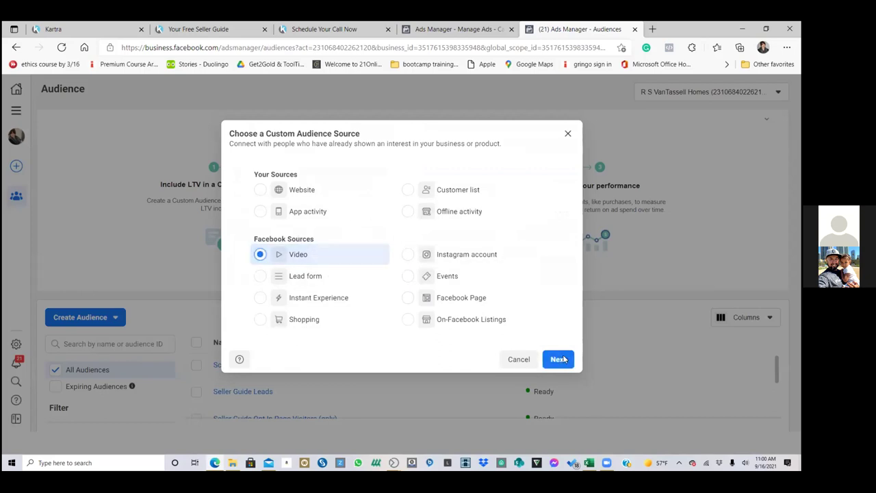
left_click(559, 359)
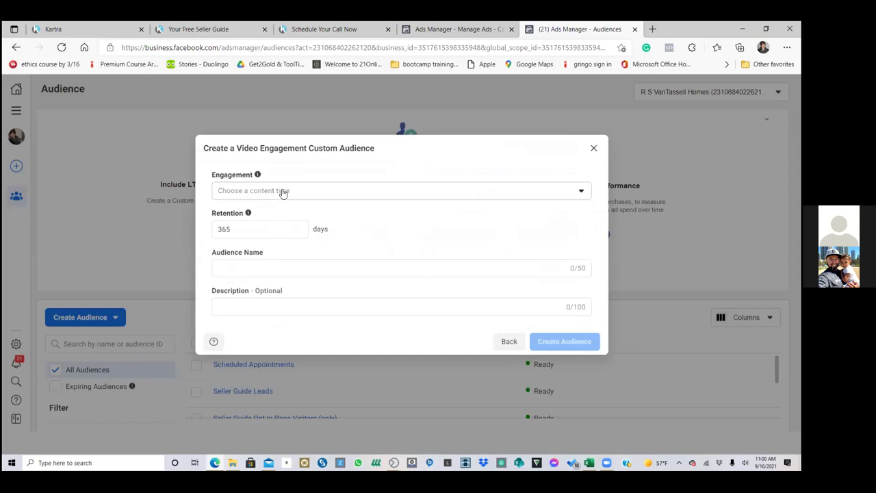
Target ThruPlay viewers (at least 15 seconds) of the "Download my FREE Seller's Guide" video and set retention to 90 days
left_click(283, 192)
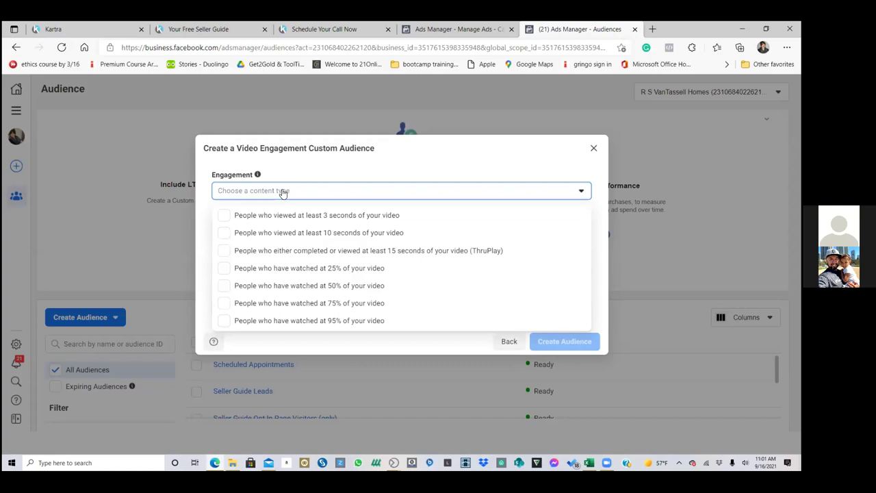
left_click(277, 251)
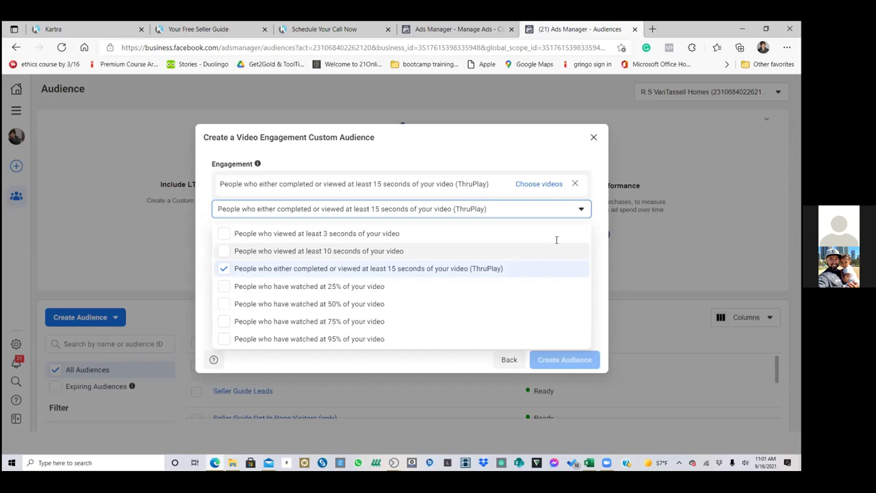
key("Tab")
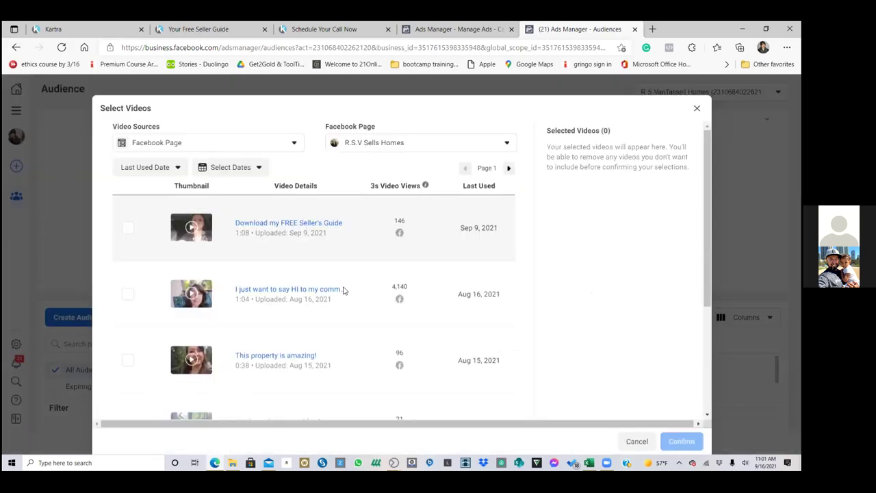
left_click(268, 261)
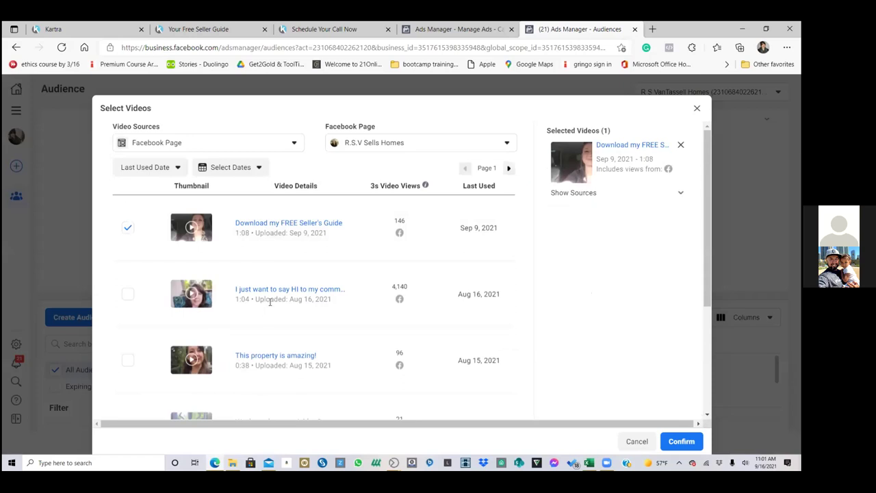
key("Return")
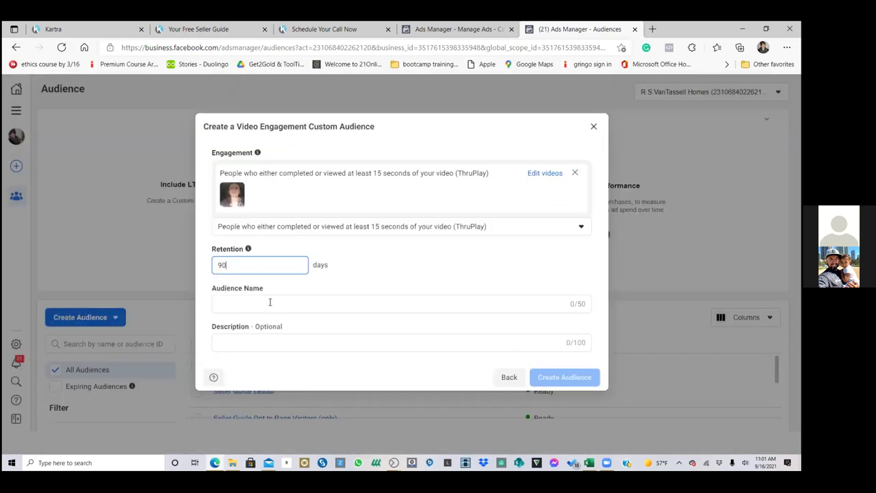
Enter "Sellers Guide Car 20 miles" as the audience name
left_click(269, 302)
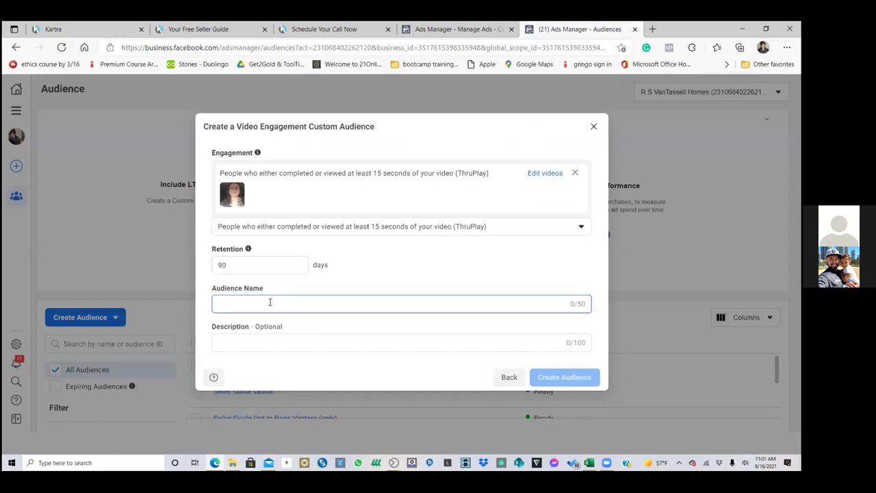
type("Sellers Guid")
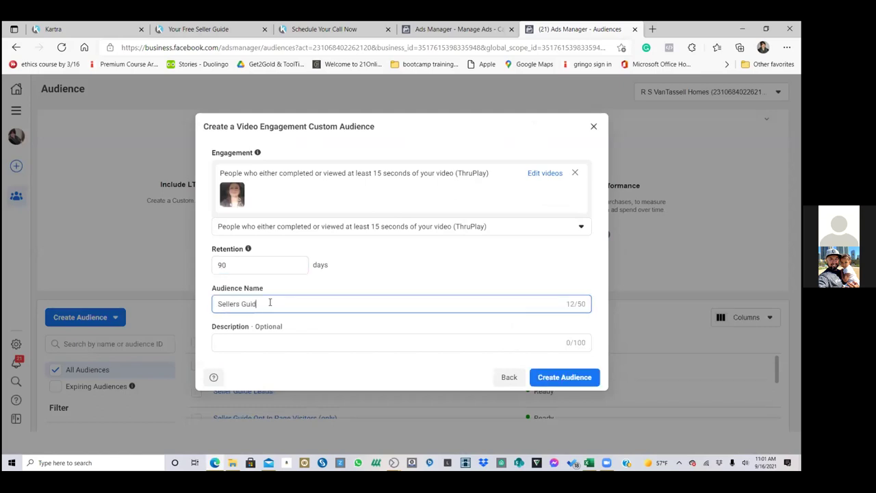
type("e Car 20 mi")
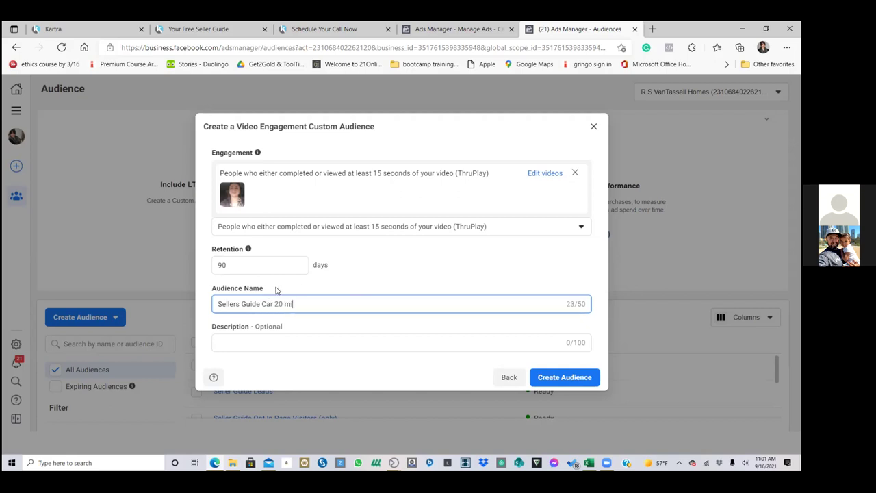
type("les")
left_click(274, 304)
key("BackSpace")
type("/10")
key("BackSpace")
key("BackSpace")
type("$10/")
Change the audience name to "Sellers Guide Car video 1", create the audience and finish the dialog
key("BackSpace")
key("BackSpace")
key("BackSpace")
key("BackSpace")
key("BackSpace")
key("BackSpace")
key("BackSpace")
key("BackSpace")
key("BackSpace")
key("BackSpace")
key("BackSpace")
key("BackSpace")
key("BackSpace")
type("video")
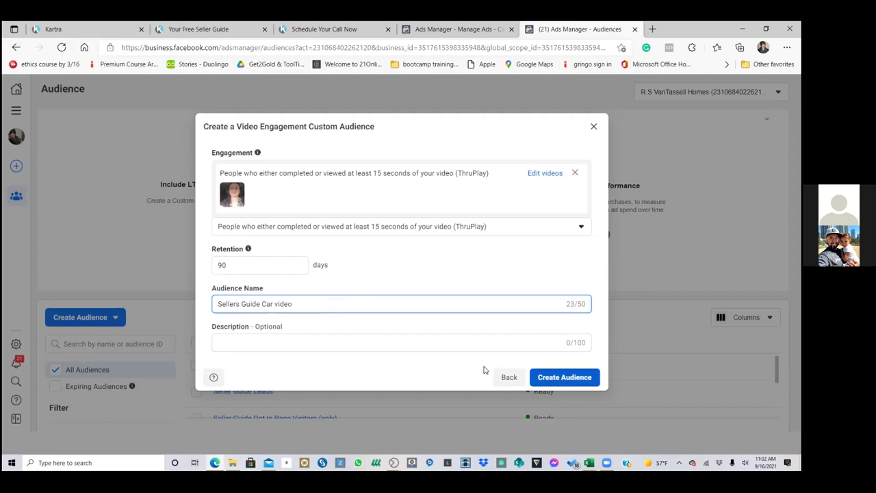
type(" 1")
left_click(533, 377)
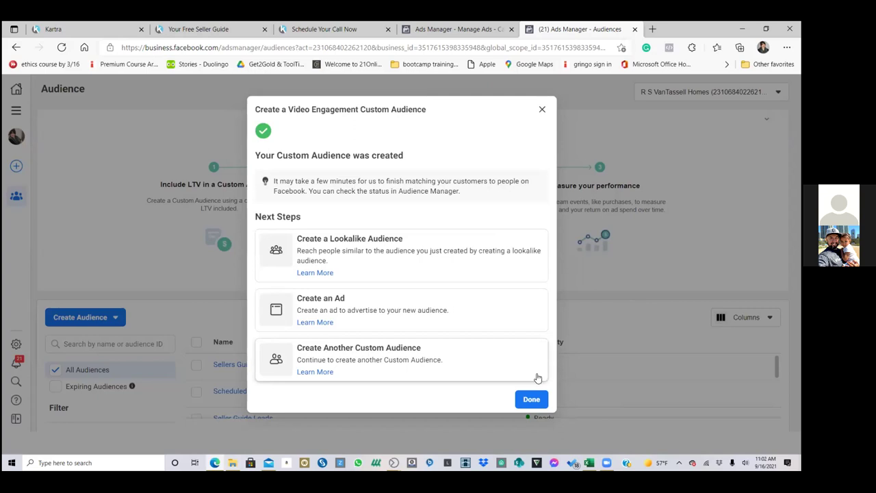
left_click(528, 398)
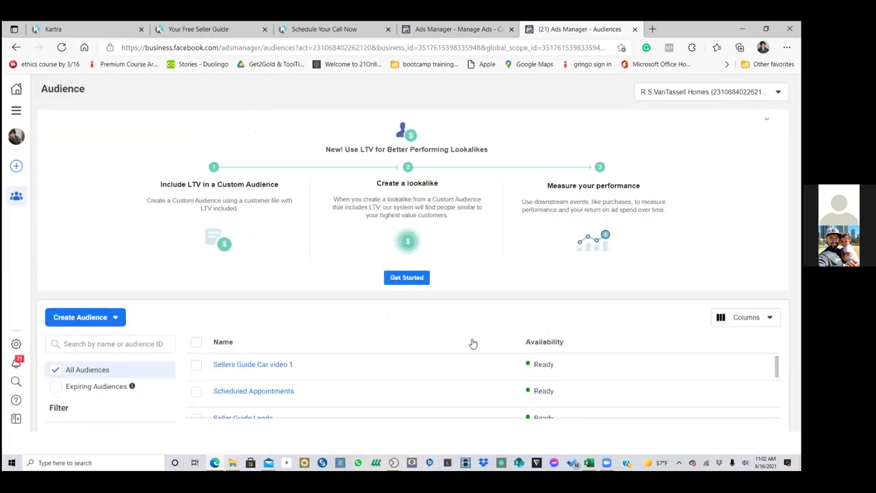
scroll(466, 342, "down", 5)
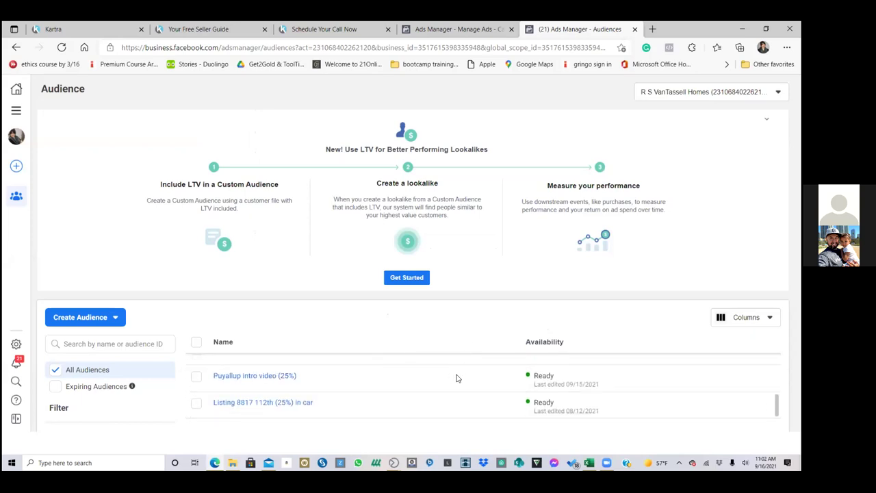
scroll(459, 374, "down", 3)
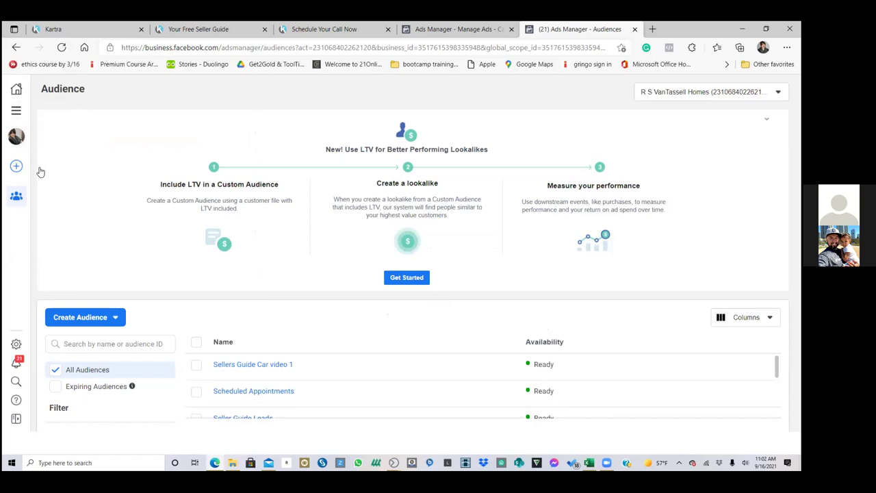
mouse_move(21, 235)
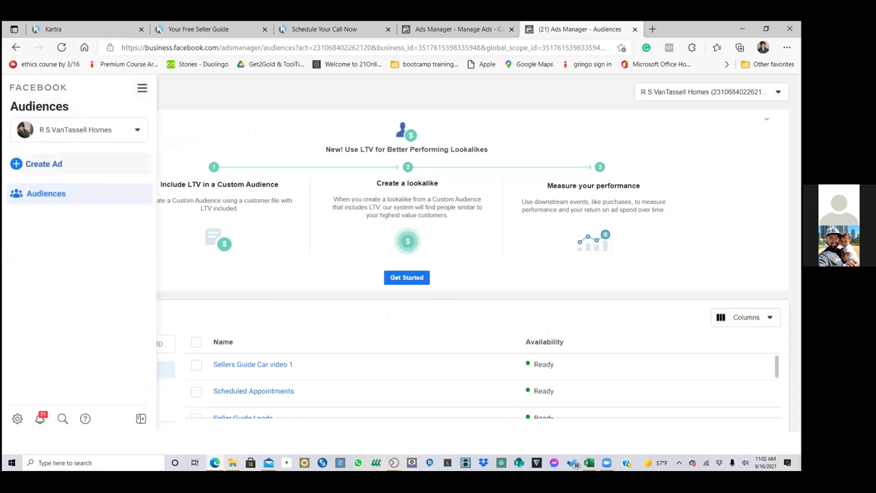